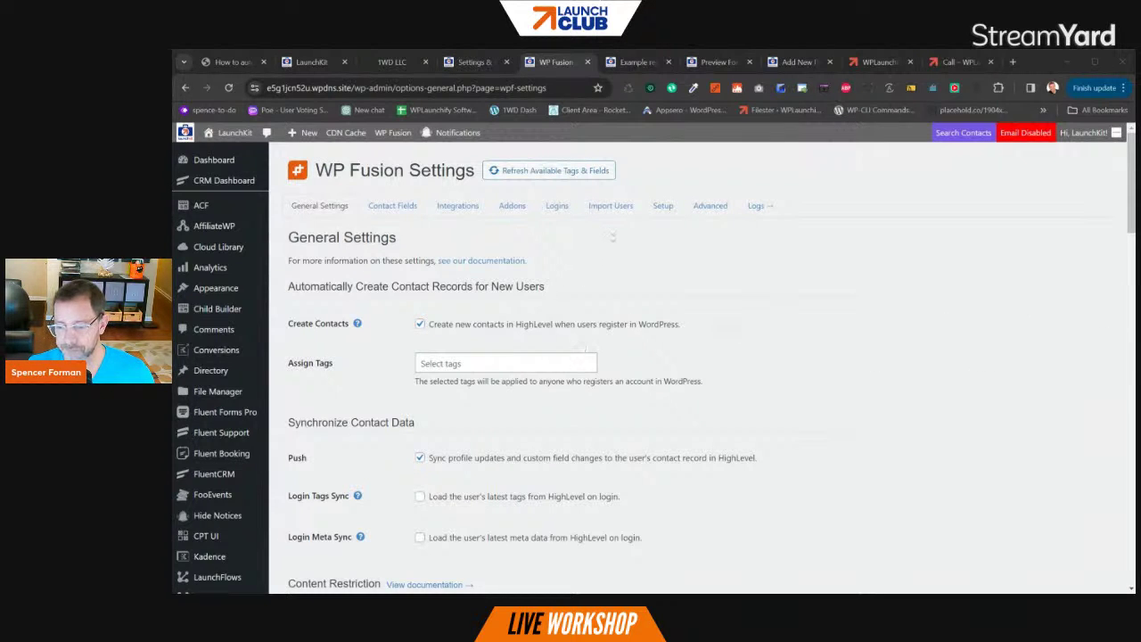
Step: Reset the WP Fusion options to their defaults from the advanced settings and save the changes
{"action": "left_click", "coordinate": [709, 206]}
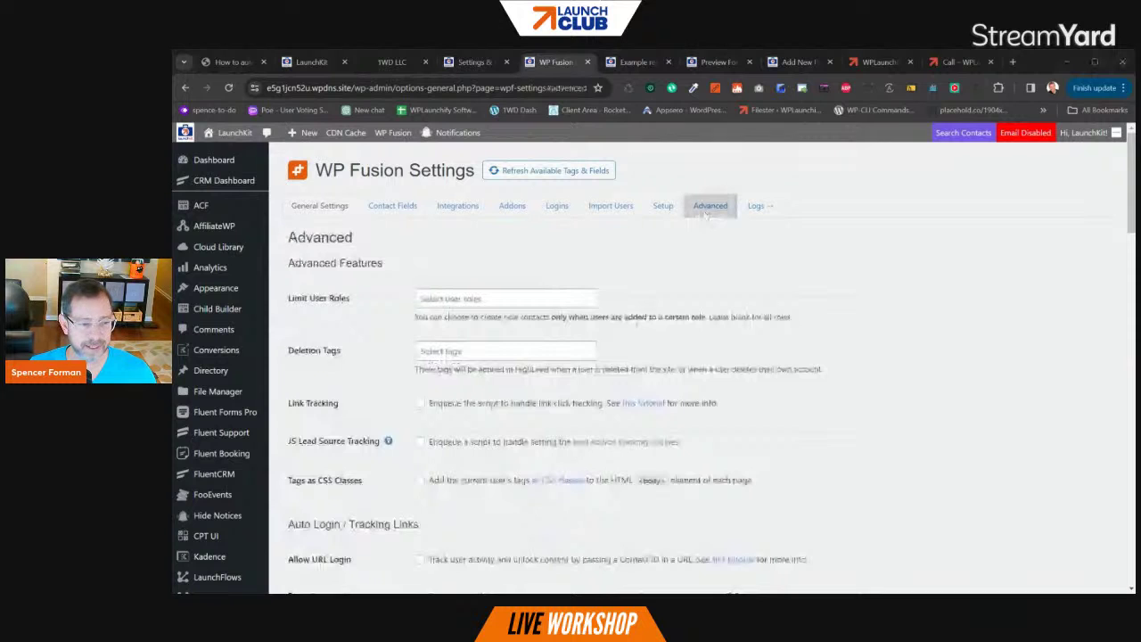
{"action": "scroll", "coordinate": [704, 214], "scroll_direction": "down", "scroll_amount": 10}
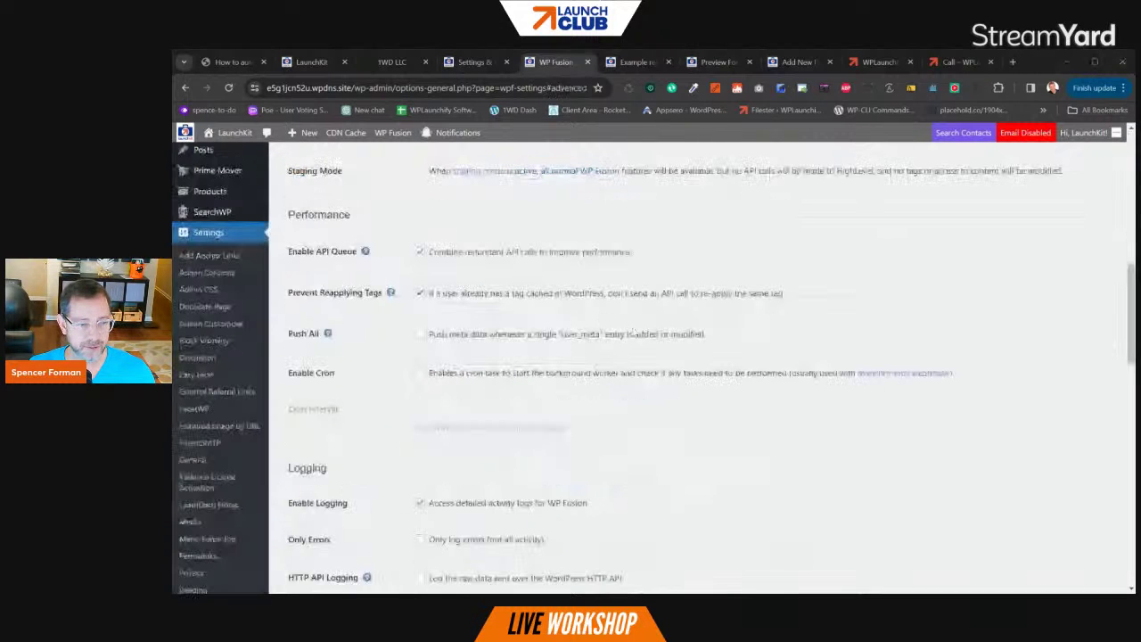
{"action": "scroll", "coordinate": [633, 331], "scroll_direction": "down", "scroll_amount": 15}
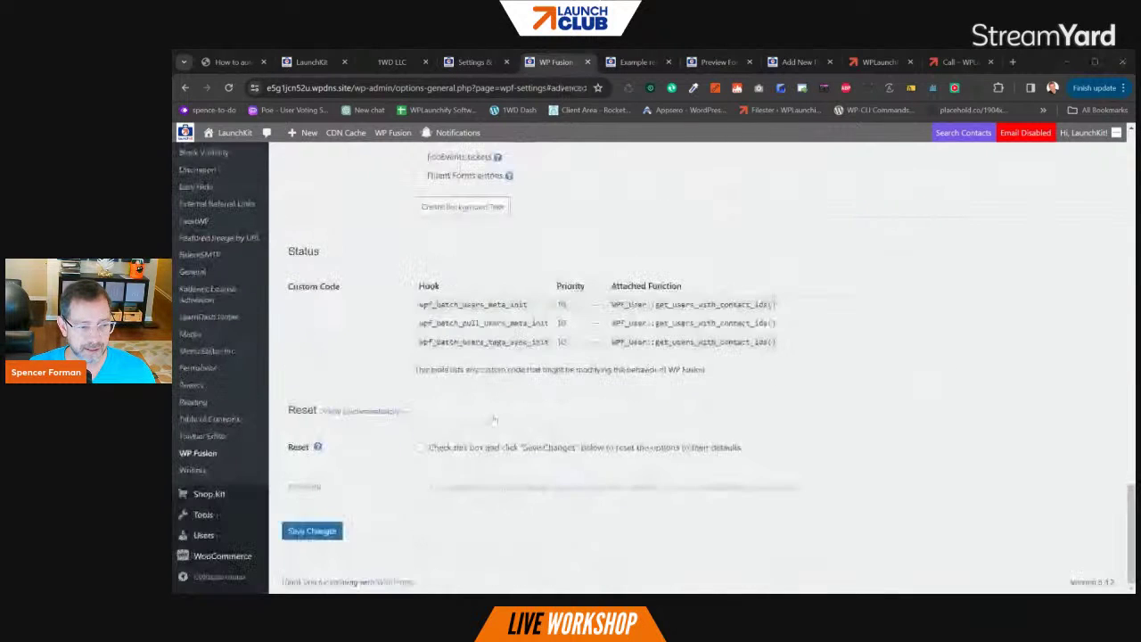
{"action": "left_click", "coordinate": [420, 446]}
{"action": "left_click", "coordinate": [420, 486]}
{"action": "left_click", "coordinate": [335, 530]}
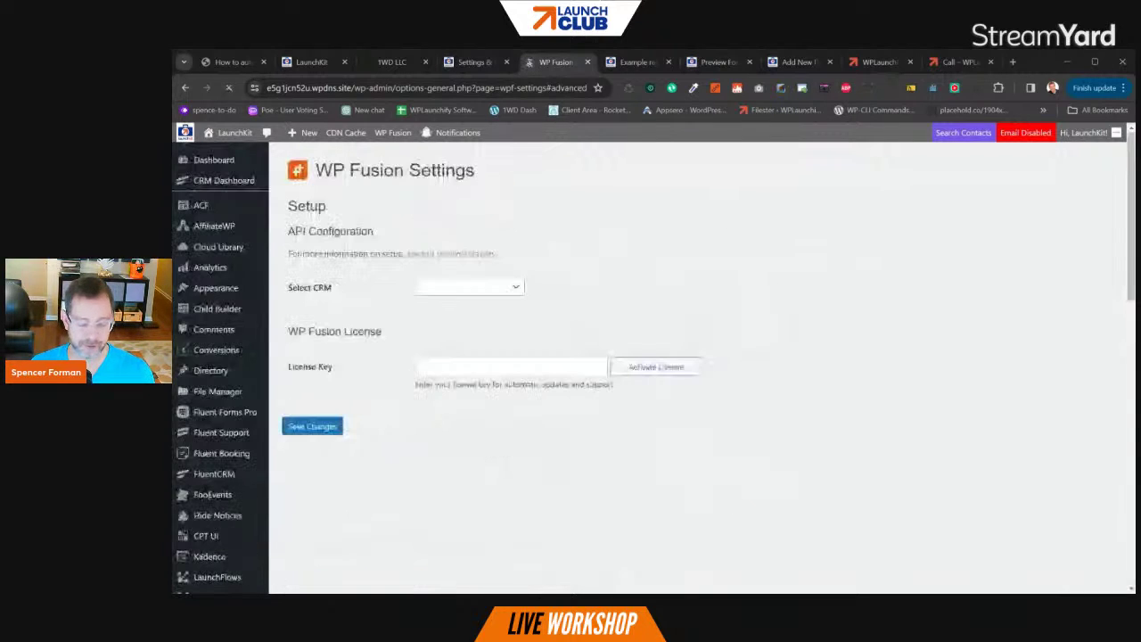
Step: Choose FluentCRM (This Site) as the CRM for WP Fusion, connect it and save the setup
{"action": "left_click", "coordinate": [475, 289]}
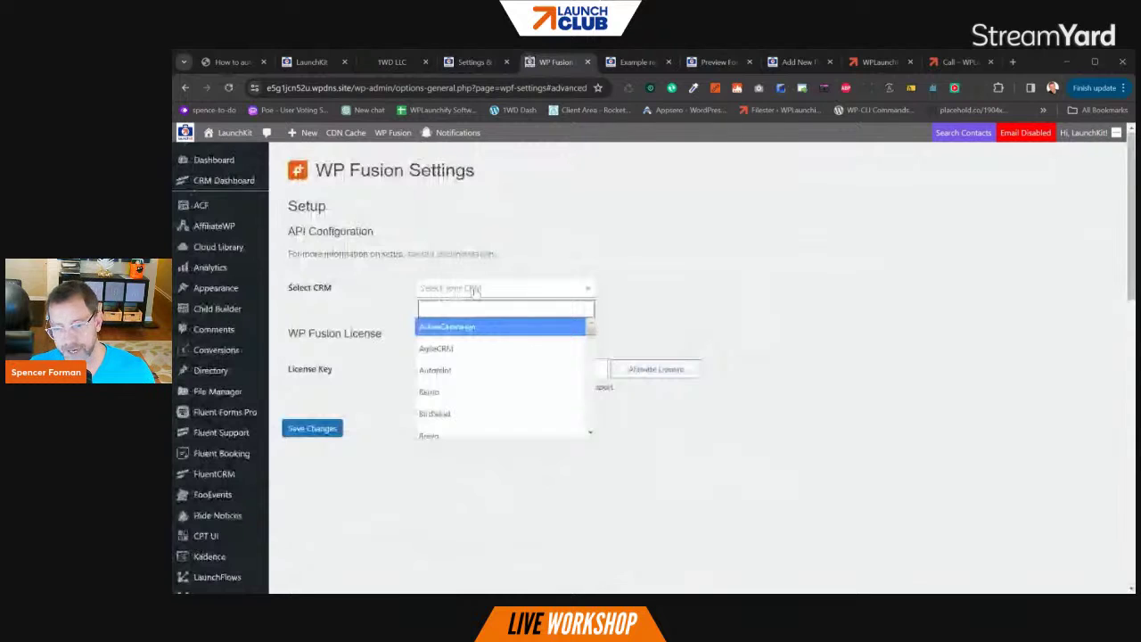
{"action": "type", "text": "fluent"}
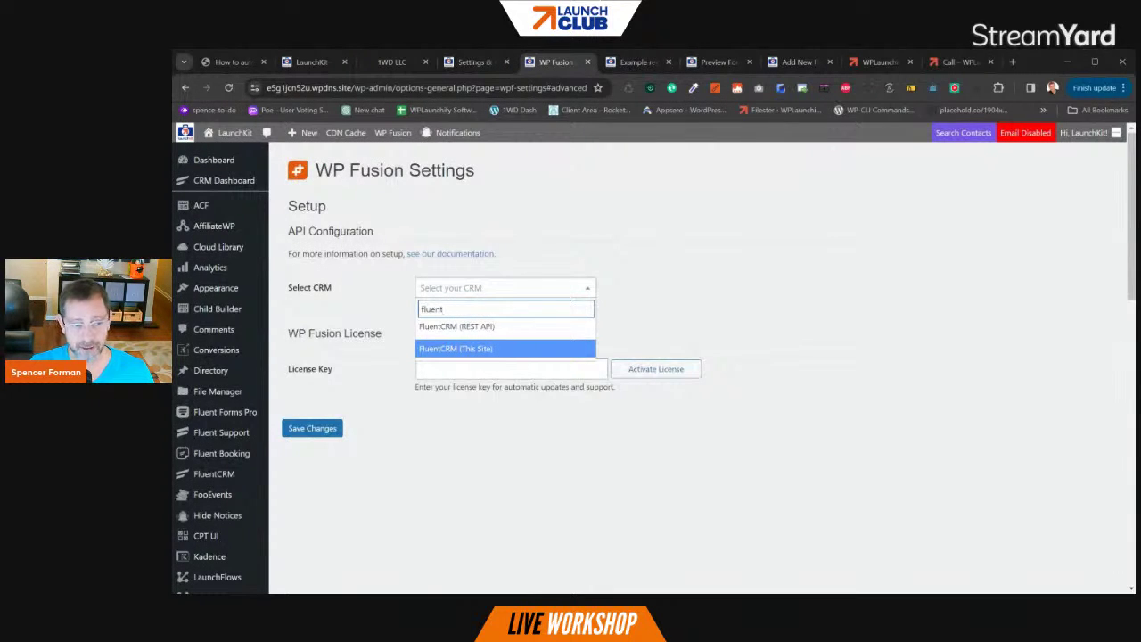
{"action": "left_click", "coordinate": [495, 349]}
{"action": "left_click", "coordinate": [481, 355]}
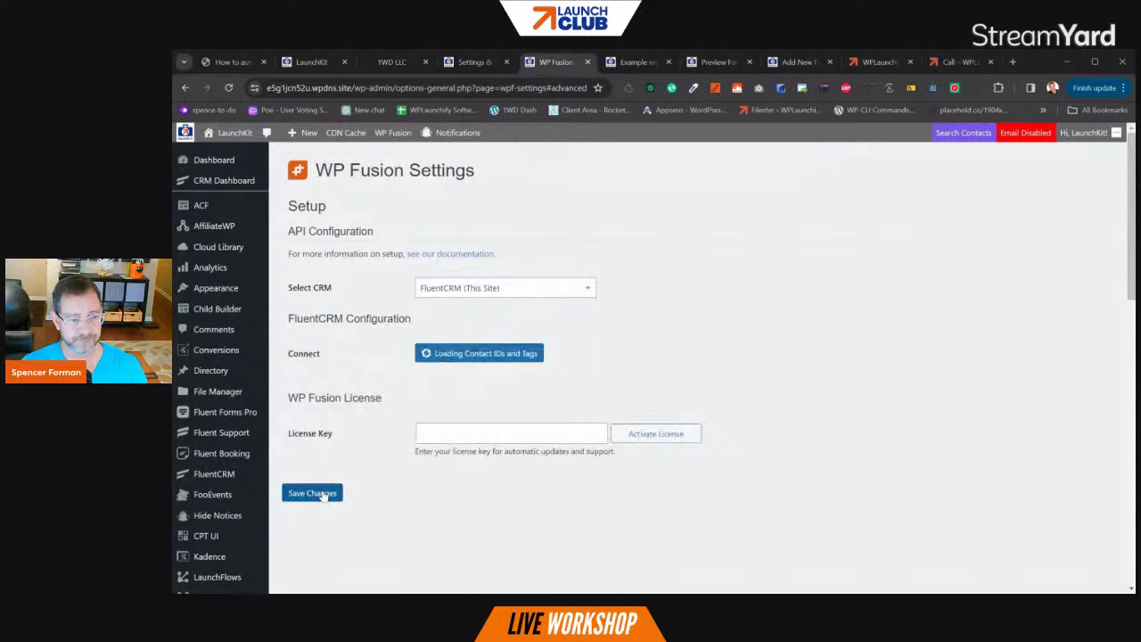
{"action": "left_click", "coordinate": [324, 496]}
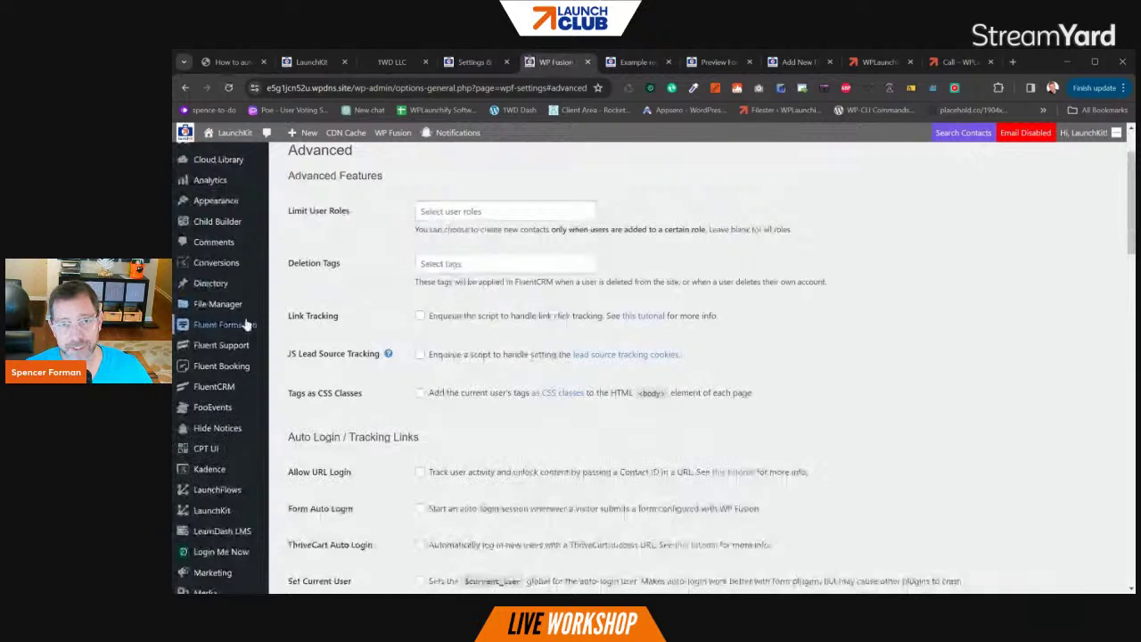
Step: Open the integration settings of the Fluent Forms form "Example registration form for free"
{"action": "mouse_move", "coordinate": [249, 329]}
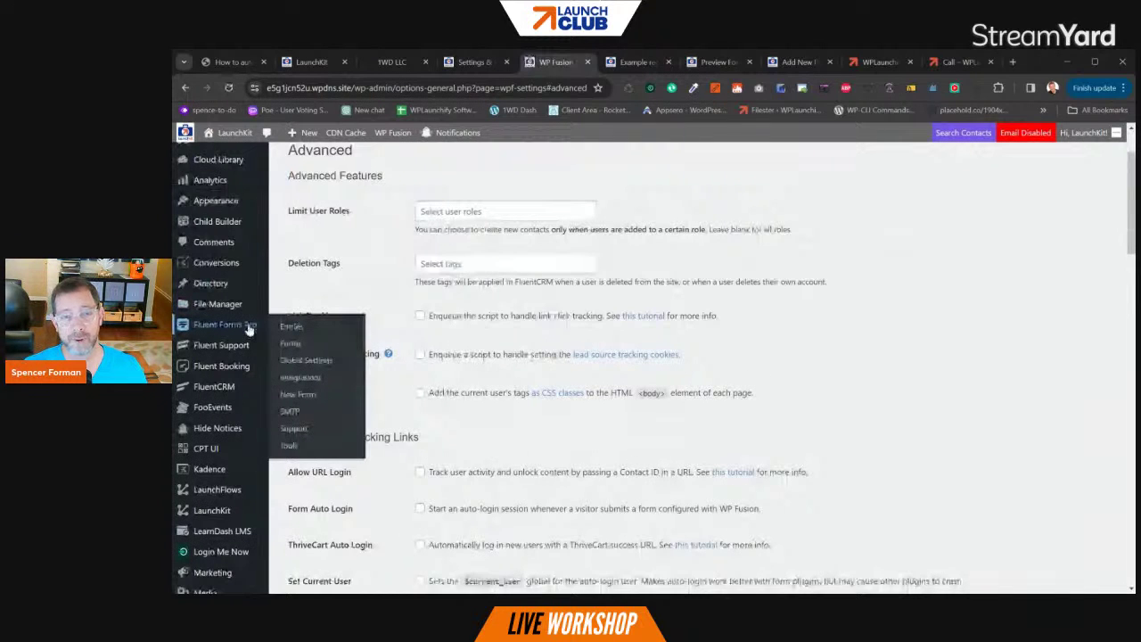
{"action": "left_click", "coordinate": [287, 343]}
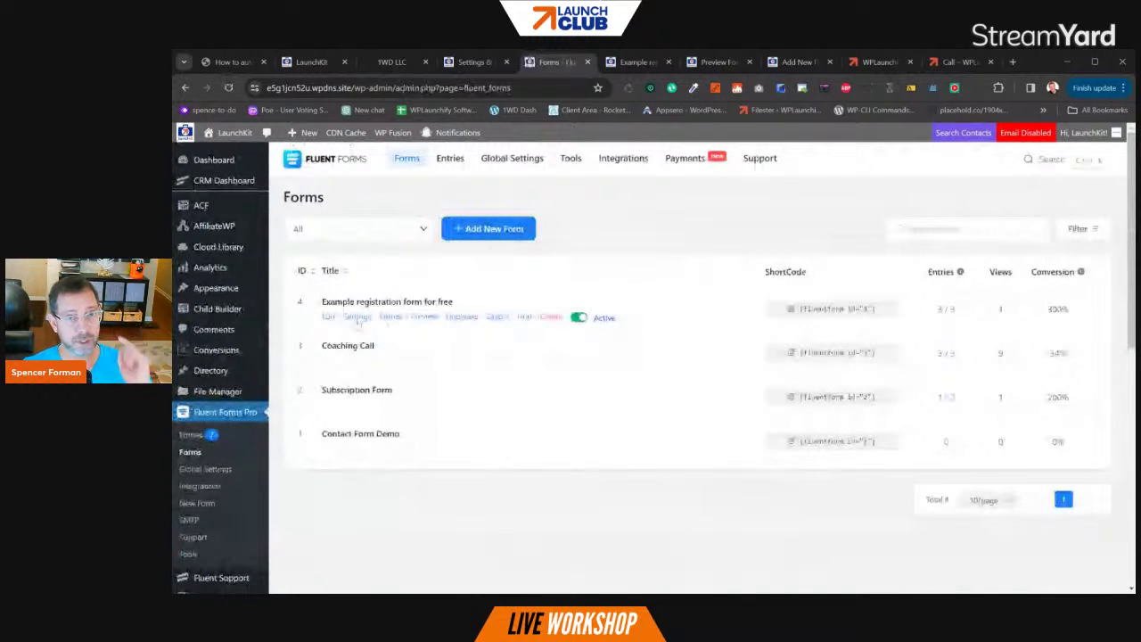
{"action": "left_click", "coordinate": [357, 318]}
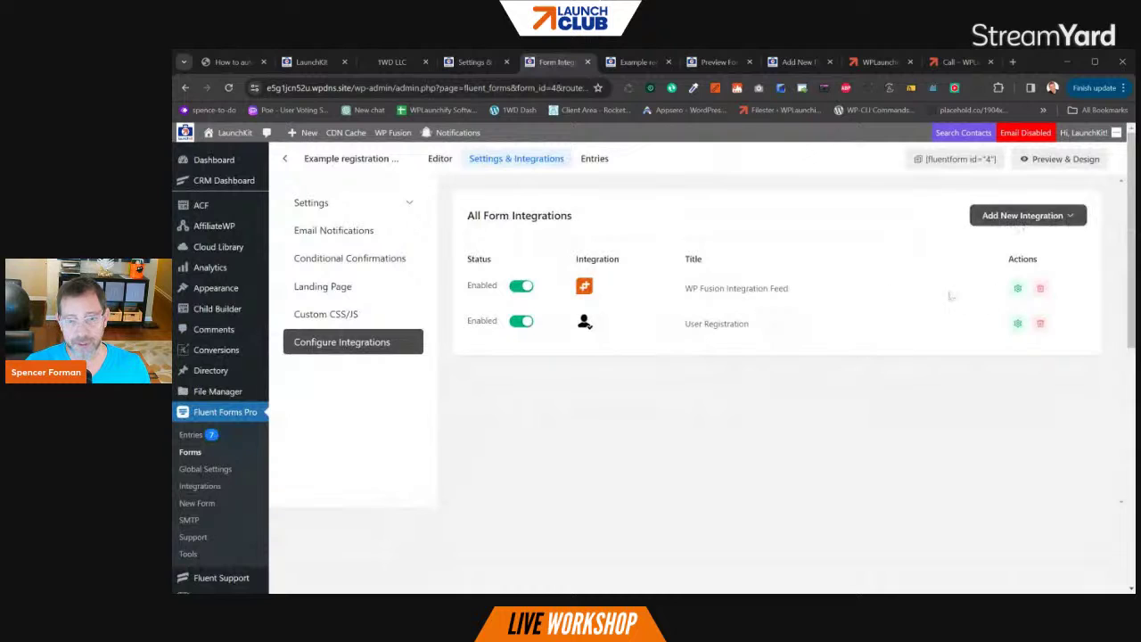
Step: Start a new FluentCRM integration feed for the form, examine its list, field and tag options, and leave it
{"action": "left_click", "coordinate": [1008, 221]}
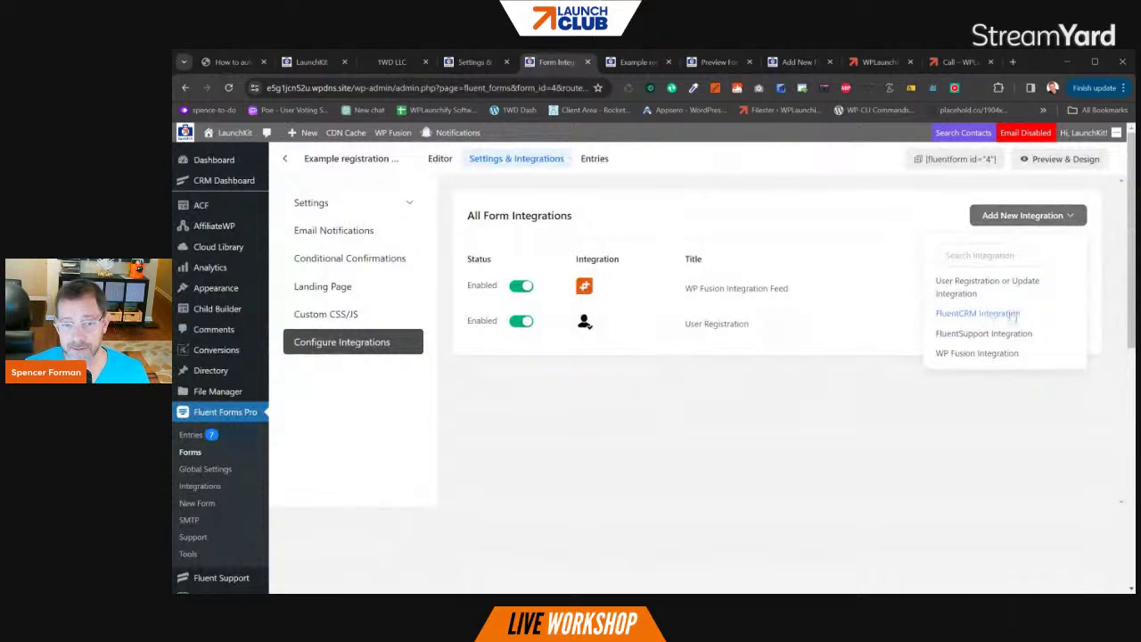
{"action": "left_click", "coordinate": [1012, 317]}
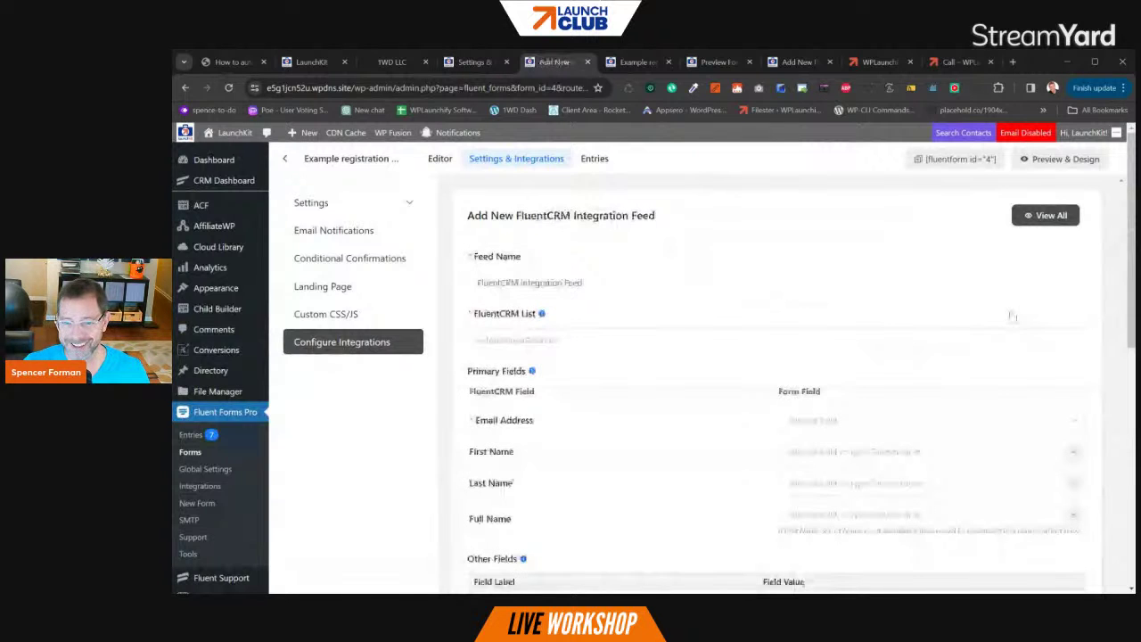
{"action": "scroll", "coordinate": [1012, 316], "scroll_direction": "down", "scroll_amount": 4}
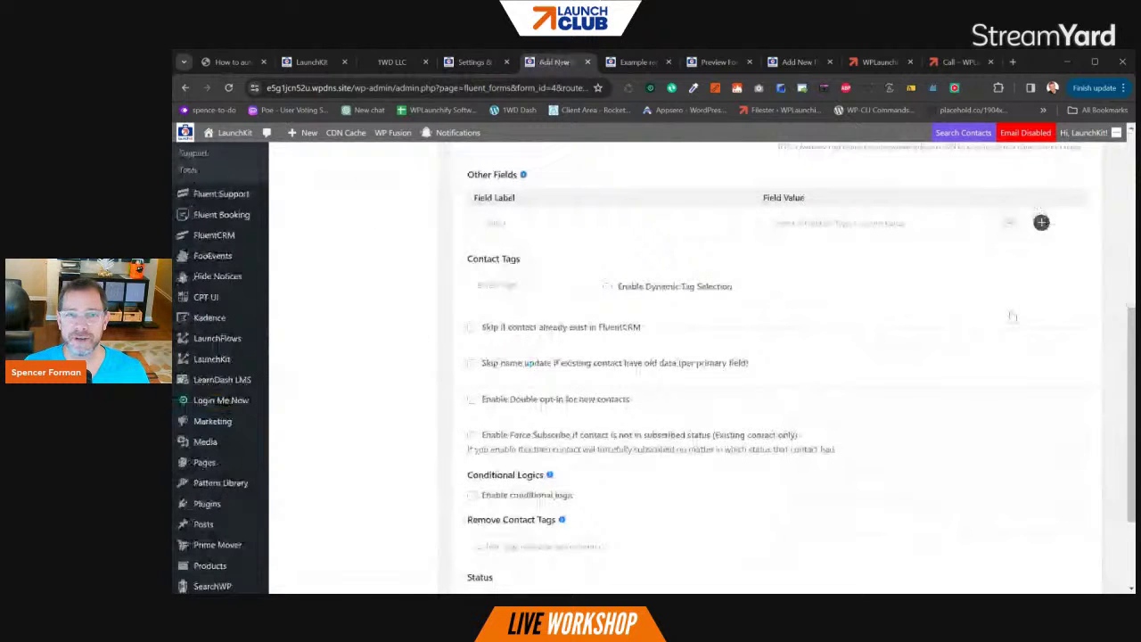
{"action": "scroll", "coordinate": [1012, 317], "scroll_direction": "up", "scroll_amount": 4}
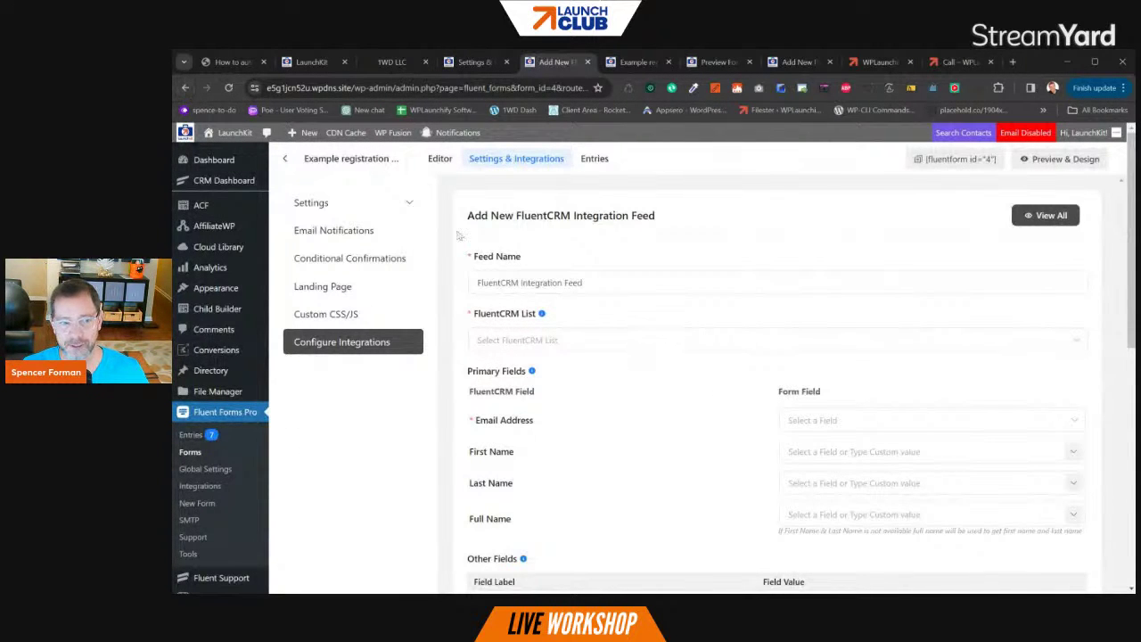
{"action": "left_click", "coordinate": [286, 158]}
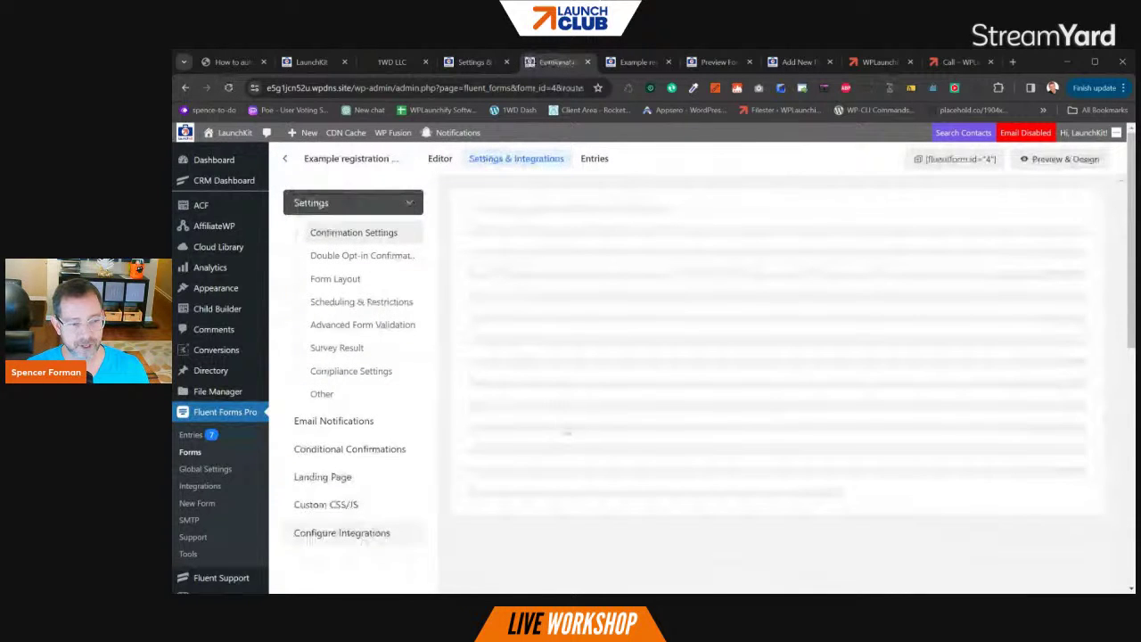
Step: Open the form's existing WP Fusion integration feed for editing and set its tags to "submitted form"
{"action": "scroll", "coordinate": [759, 370], "scroll_direction": "down", "scroll_amount": 3}
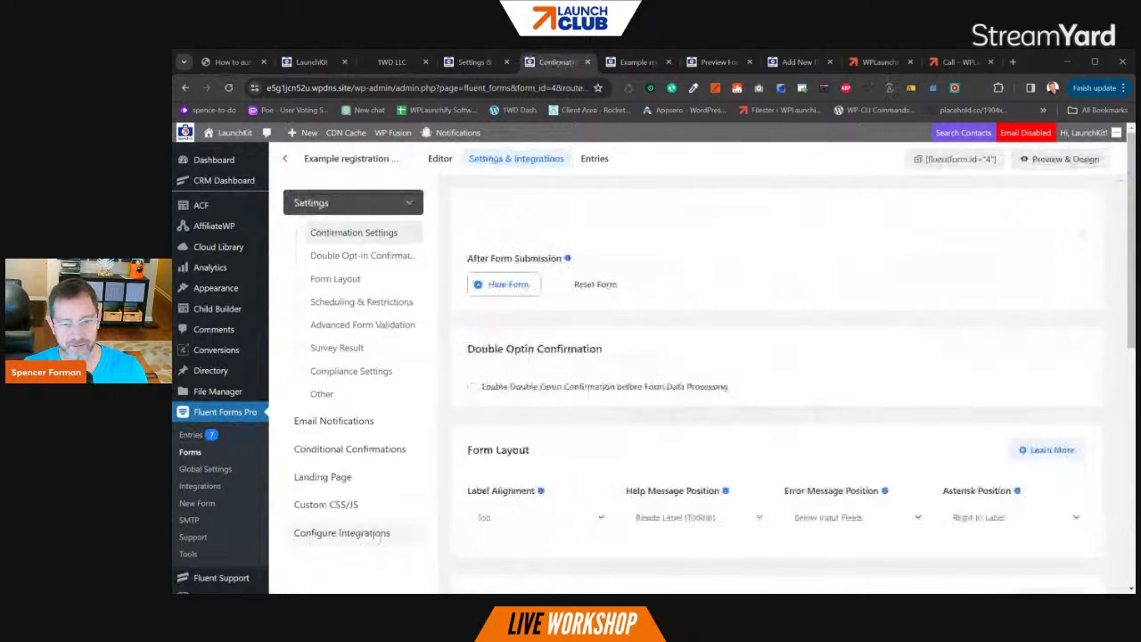
{"action": "left_click", "coordinate": [377, 535]}
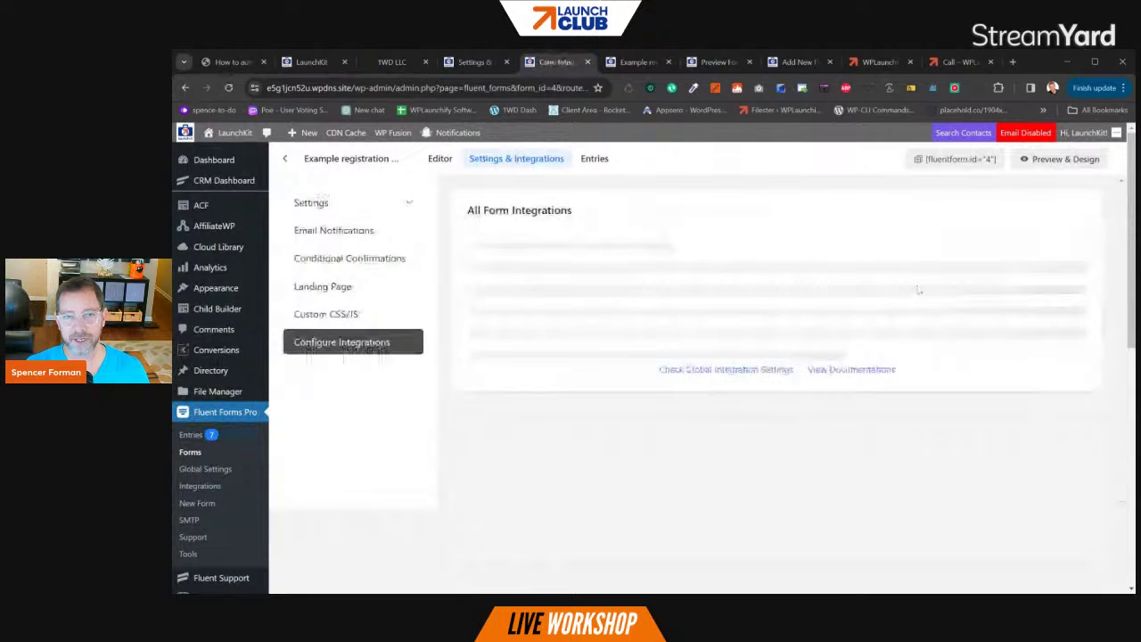
{"action": "left_click", "coordinate": [1019, 294]}
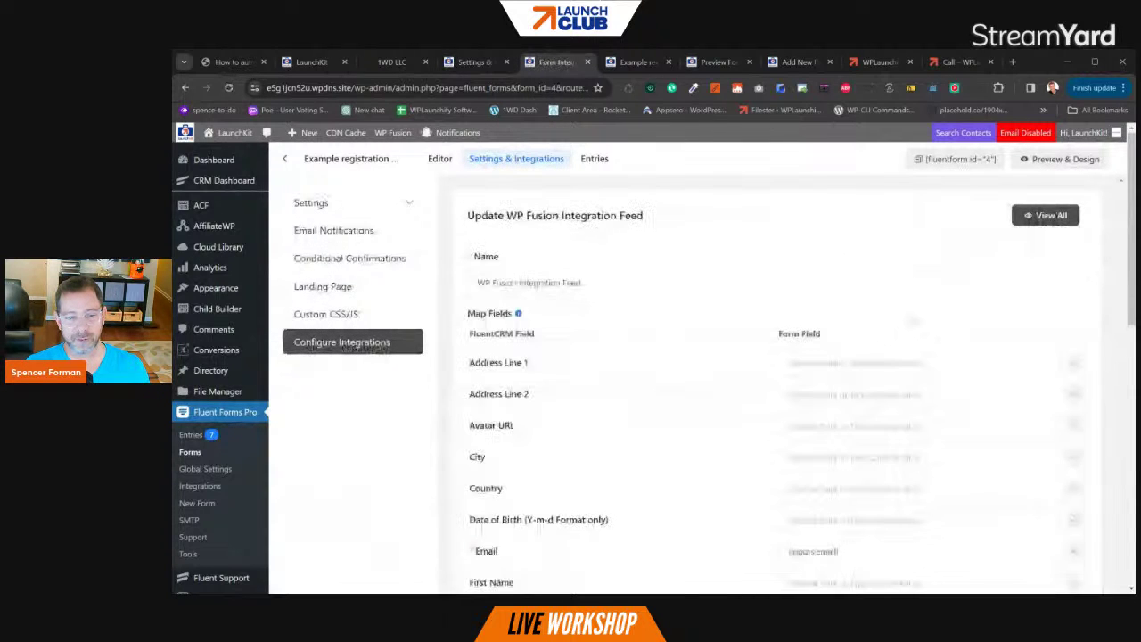
{"action": "scroll", "coordinate": [674, 411], "scroll_direction": "down", "scroll_amount": 4}
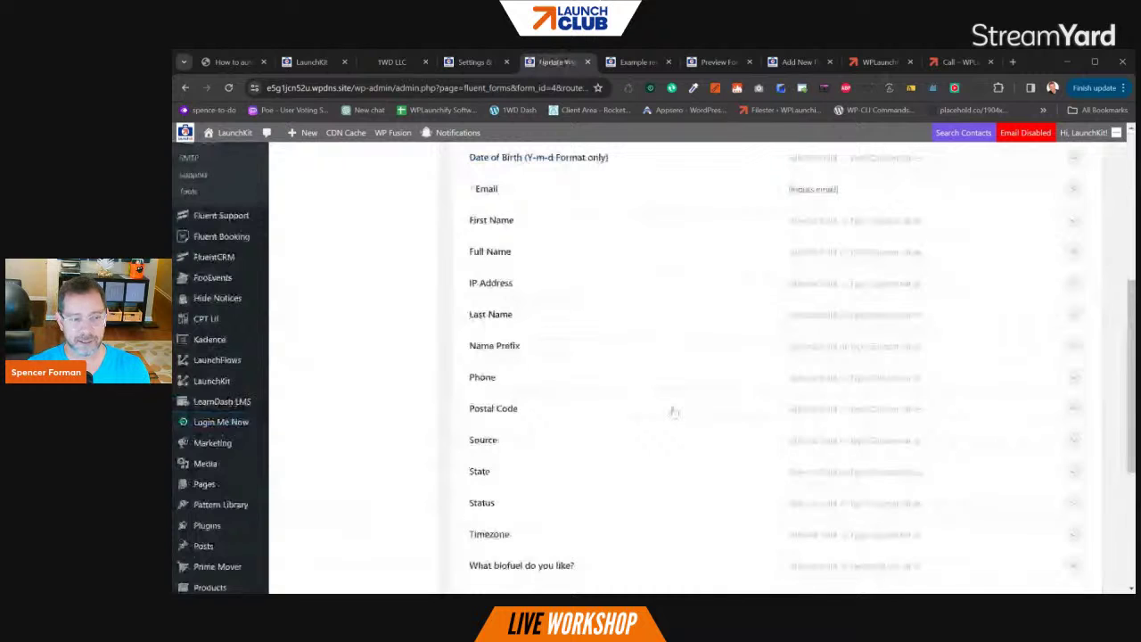
{"action": "scroll", "coordinate": [674, 411], "scroll_direction": "down", "scroll_amount": 3}
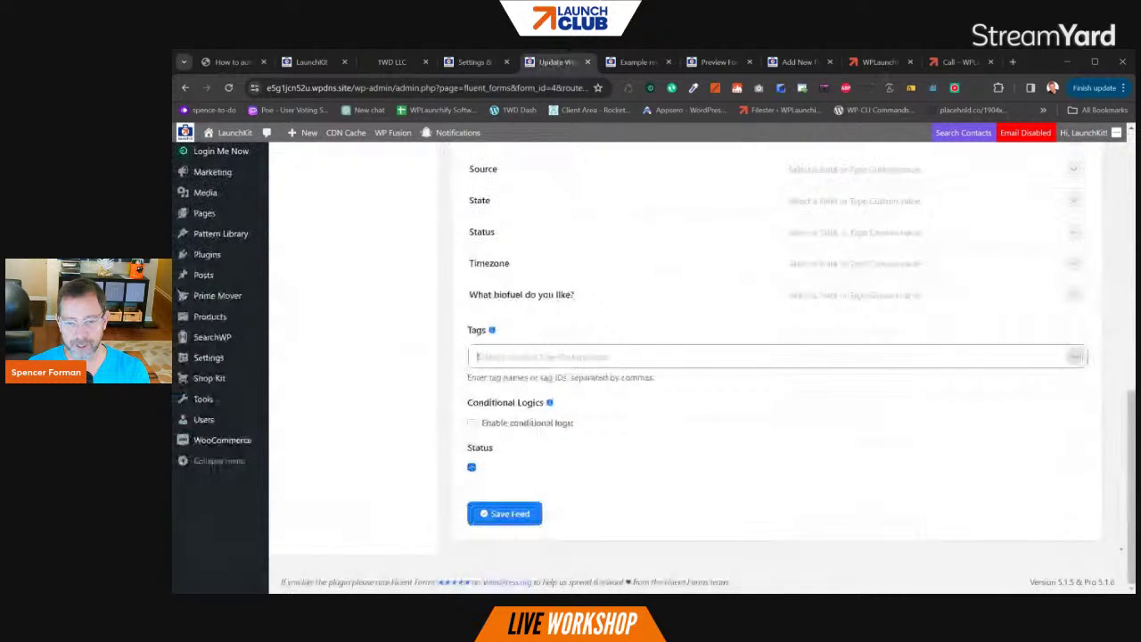
{"action": "left_click", "coordinate": [1076, 356]}
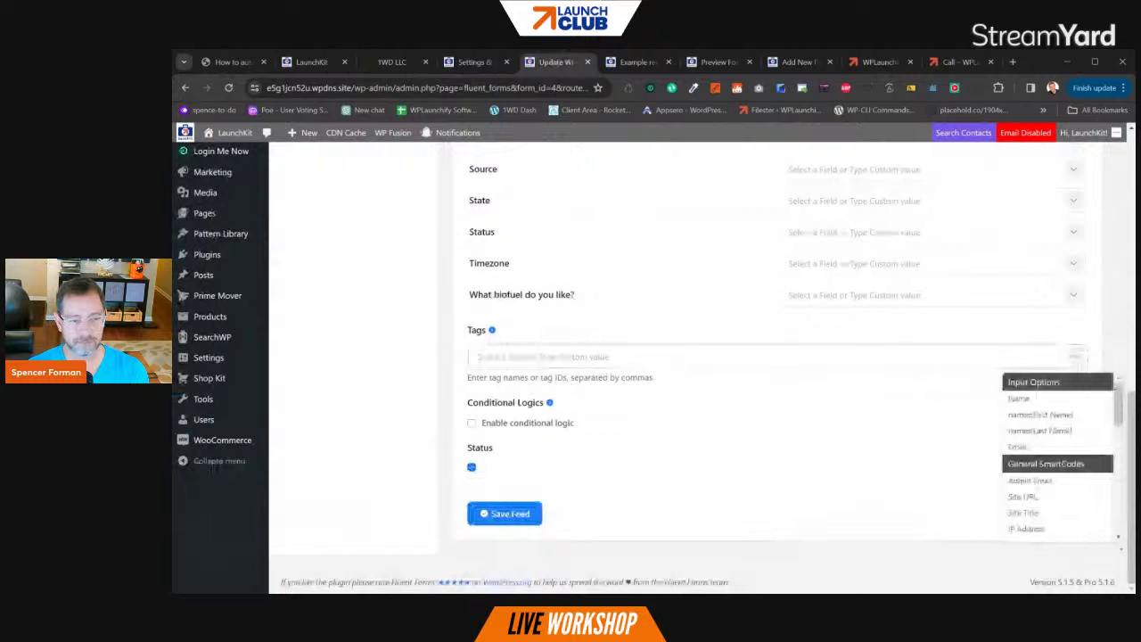
{"action": "type", "text": "submitted"}
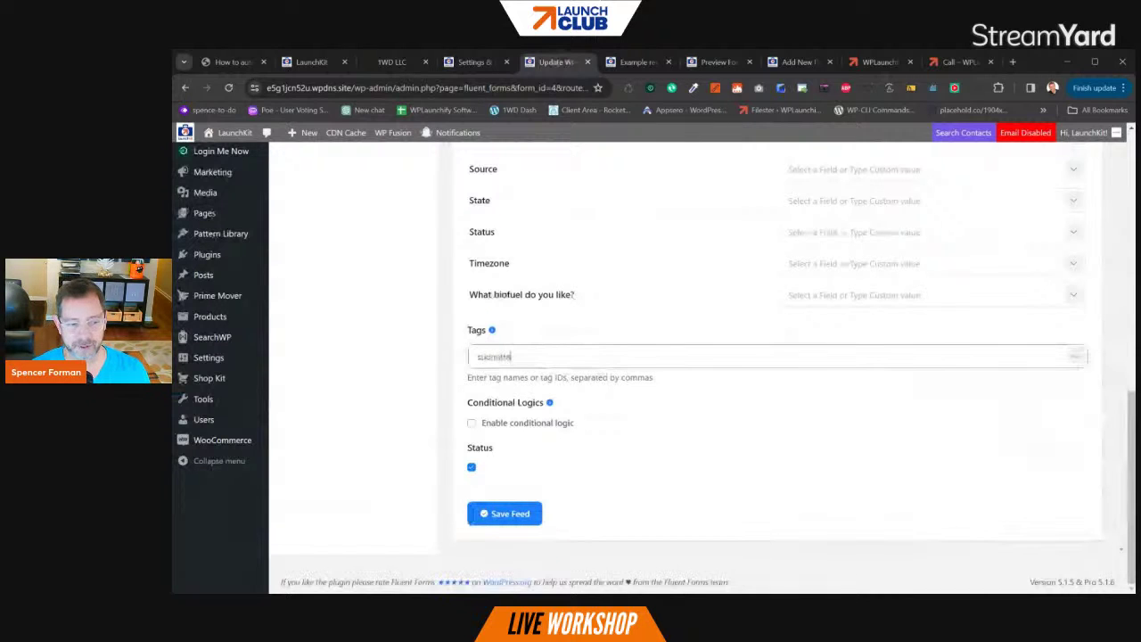
{"action": "type", "text": " form"}
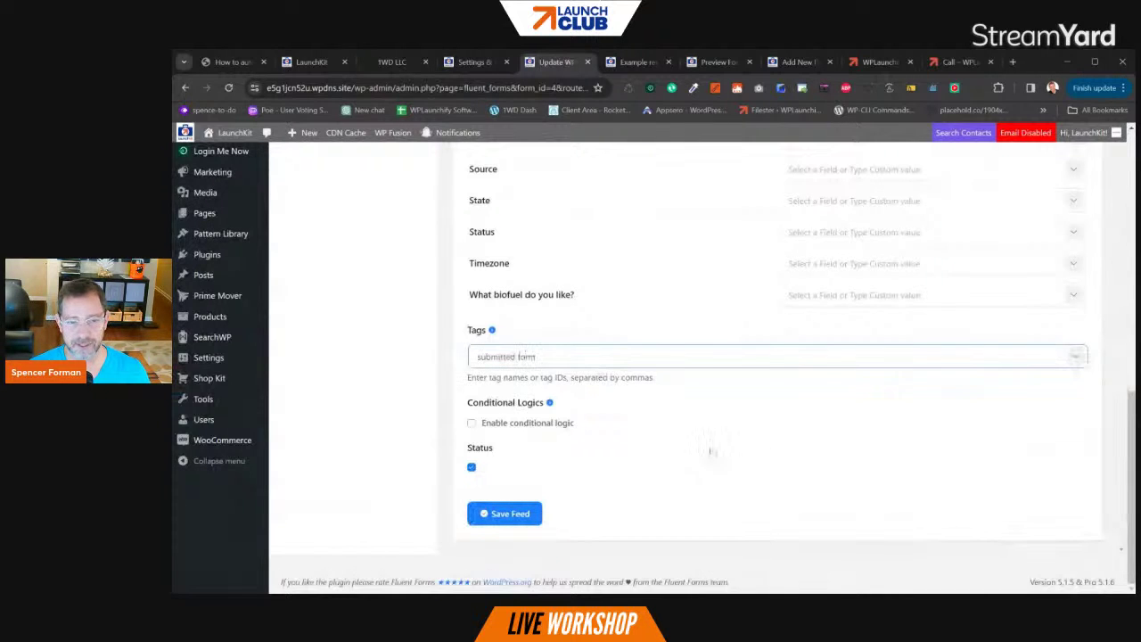
Step: Map First Name to {inputs.names.first_name} and Full Name to {inputs.names.last_name}, and save the WP Fusion feed
{"action": "scroll", "coordinate": [824, 389], "scroll_direction": "up", "scroll_amount": 3}
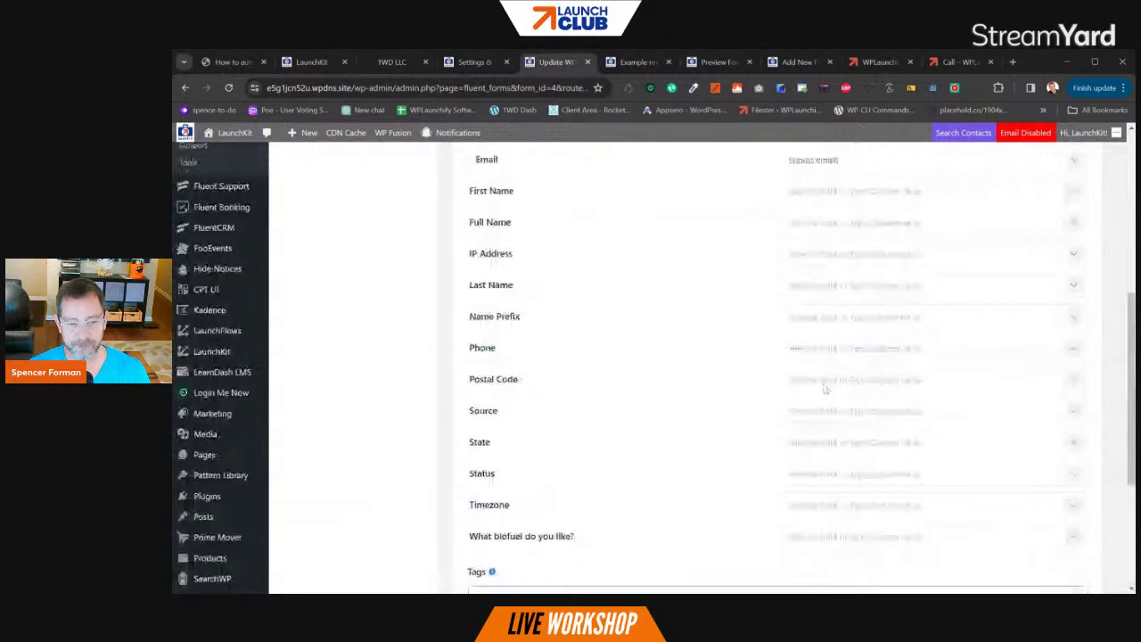
{"action": "scroll", "coordinate": [824, 389], "scroll_direction": "up", "scroll_amount": 3}
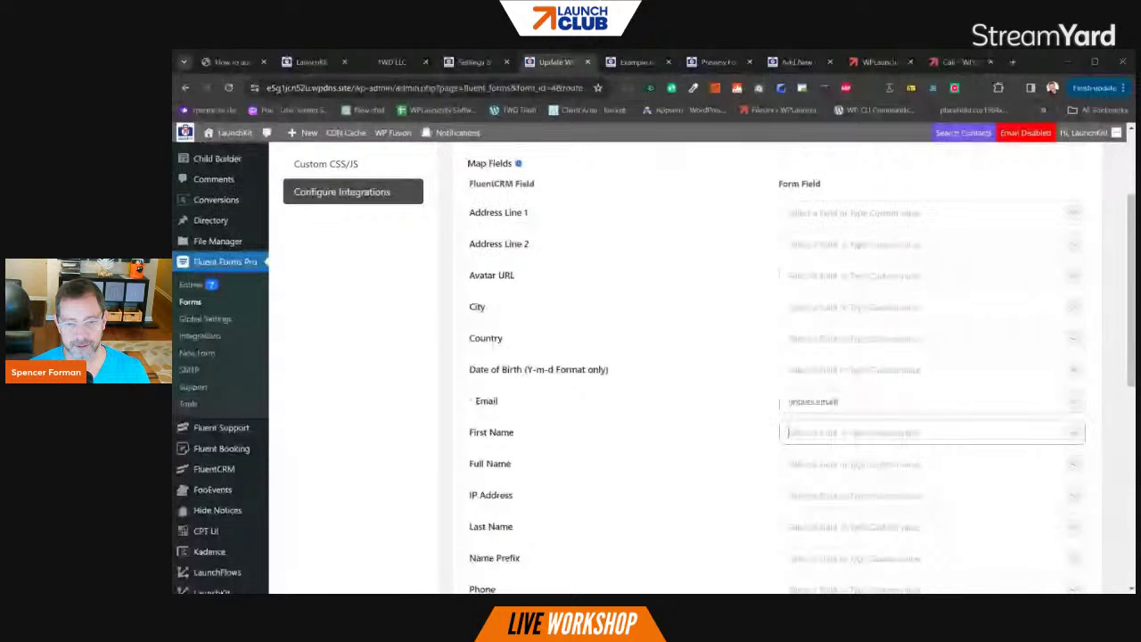
{"action": "left_click", "coordinate": [1073, 434]}
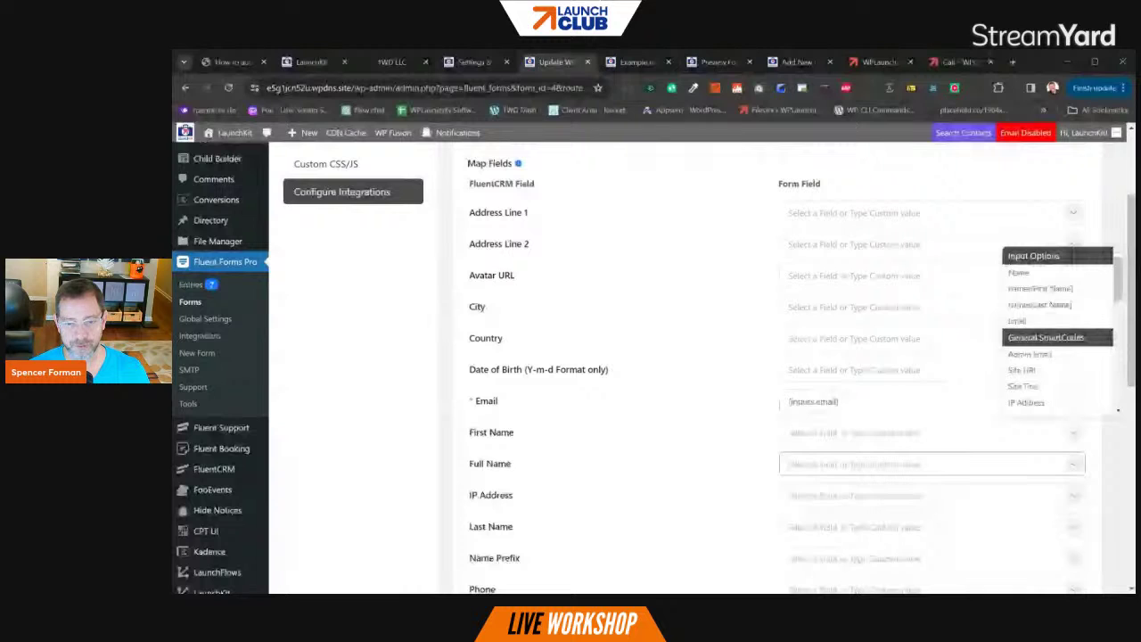
{"action": "left_click", "coordinate": [1040, 288]}
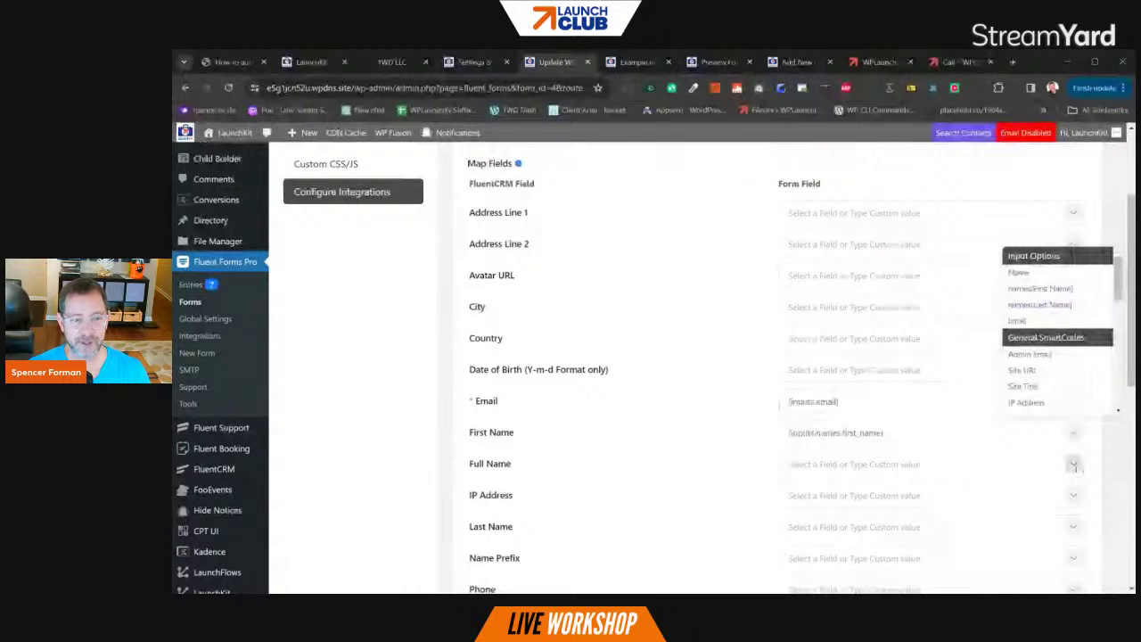
{"action": "left_click", "coordinate": [1073, 464]}
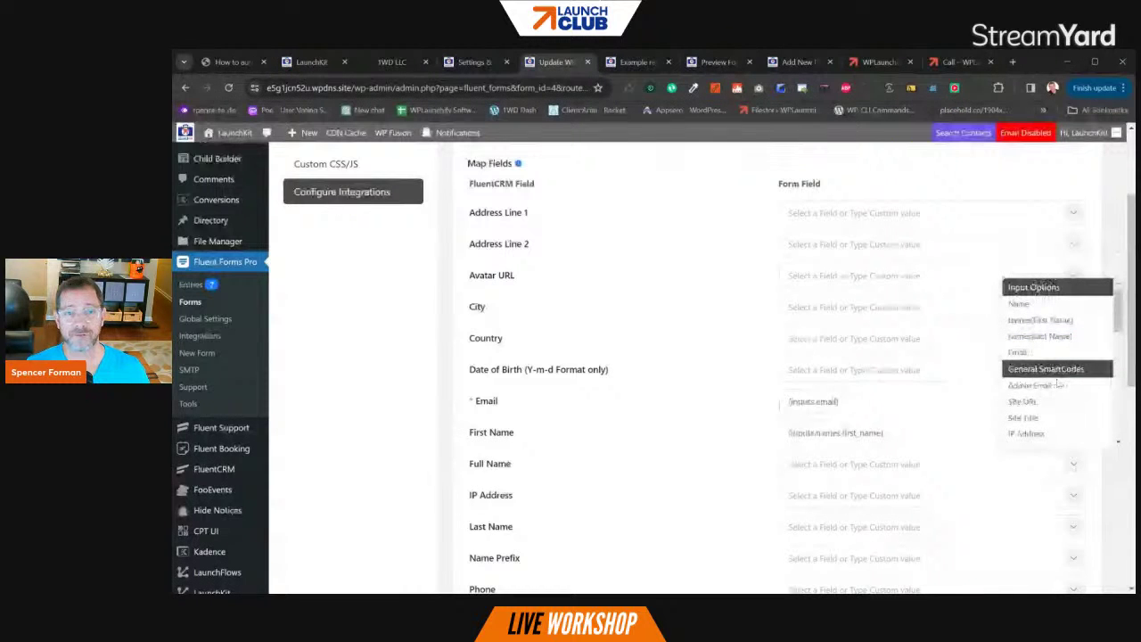
{"action": "scroll", "coordinate": [1058, 383], "scroll_direction": "down", "scroll_amount": 15}
{"action": "left_click", "coordinate": [504, 513]}
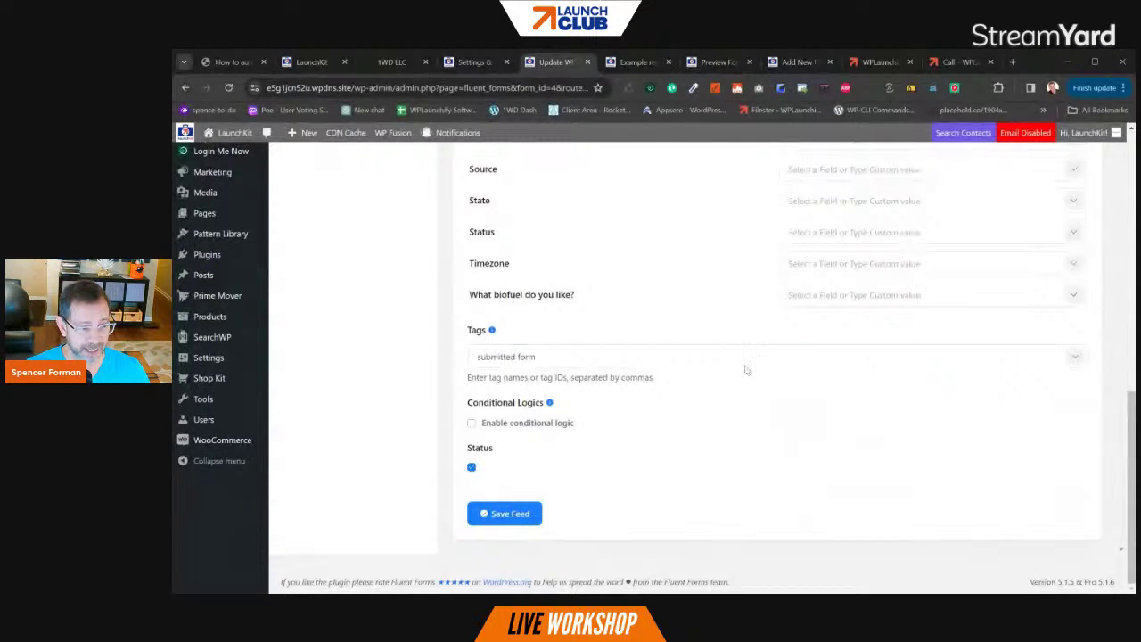
Step: Go to the list of all WordPress pages and open the LeadMagnet Page for editing
{"action": "scroll", "coordinate": [640, 339], "scroll_direction": "up", "scroll_amount": 10}
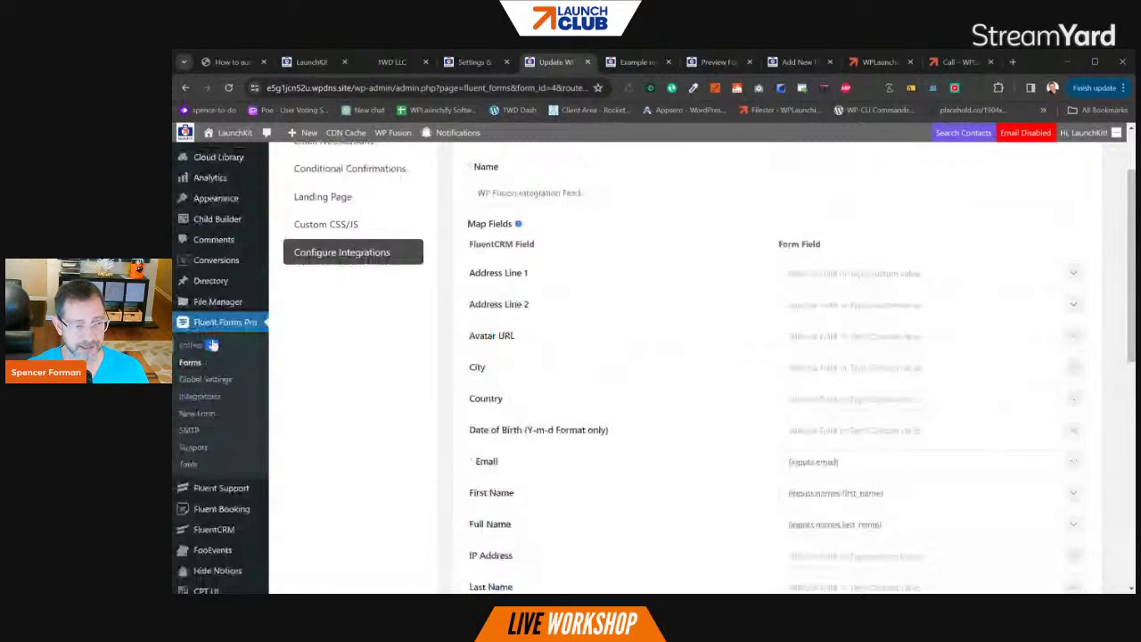
{"action": "scroll", "coordinate": [212, 345], "scroll_direction": "down", "scroll_amount": 4}
{"action": "mouse_move", "coordinate": [212, 395]}
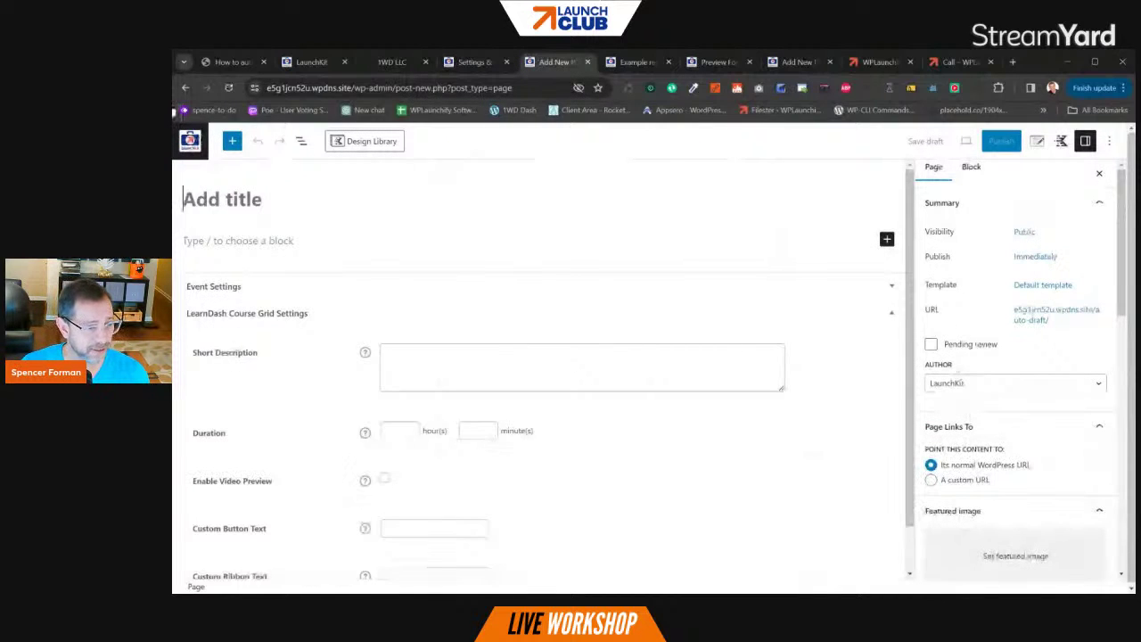
{"action": "left_click", "coordinate": [185, 88]}
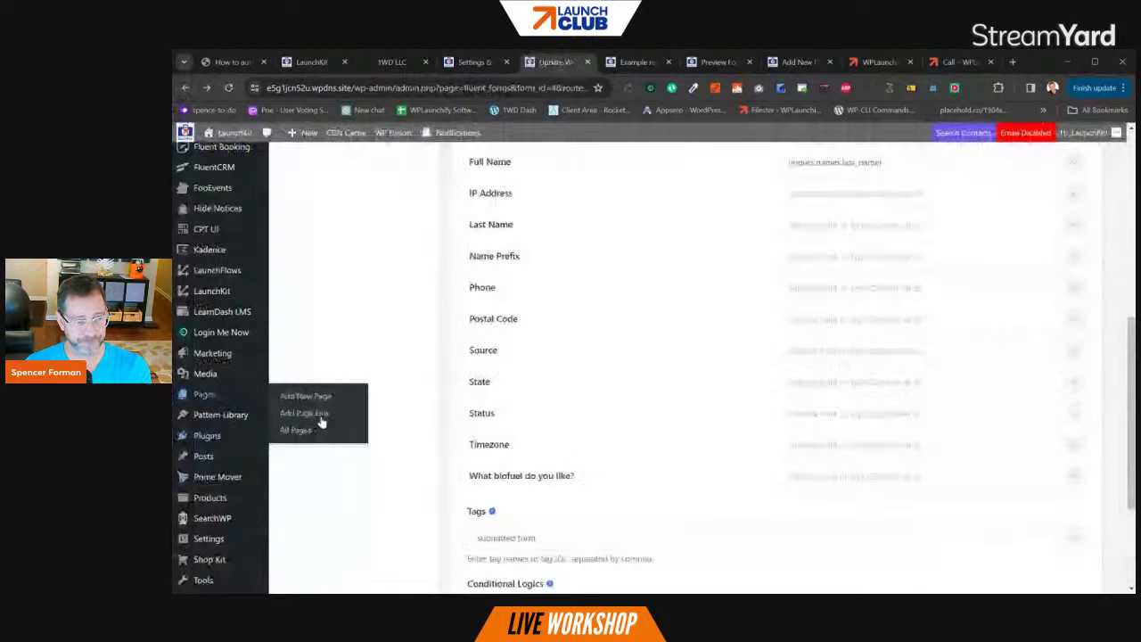
{"action": "left_click", "coordinate": [337, 419]}
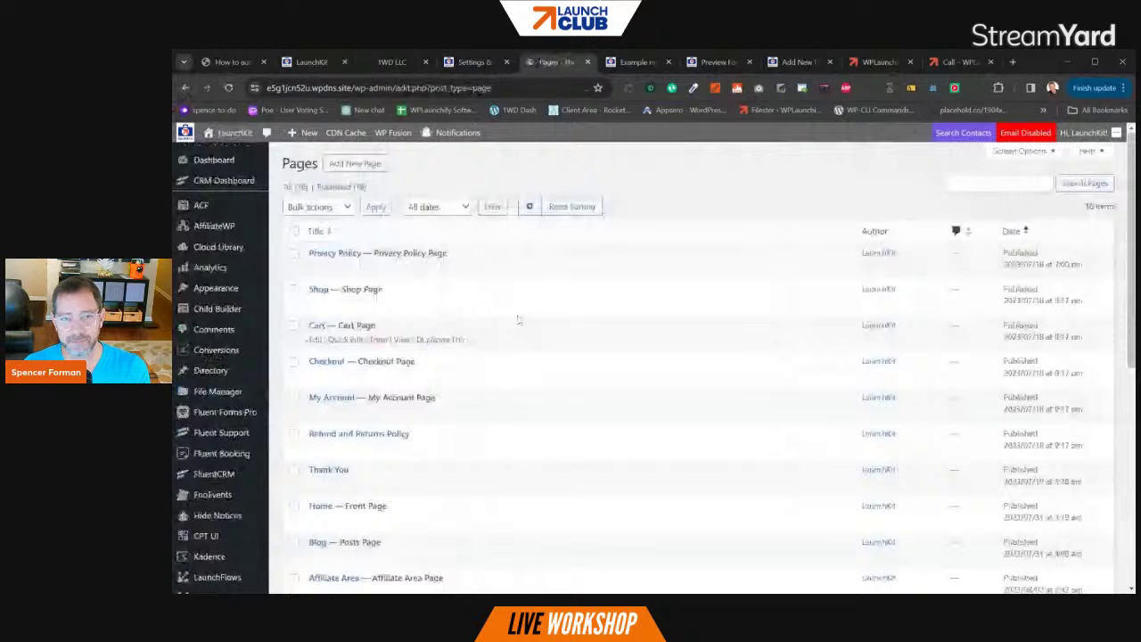
{"action": "scroll", "coordinate": [518, 319], "scroll_direction": "down", "scroll_amount": 3}
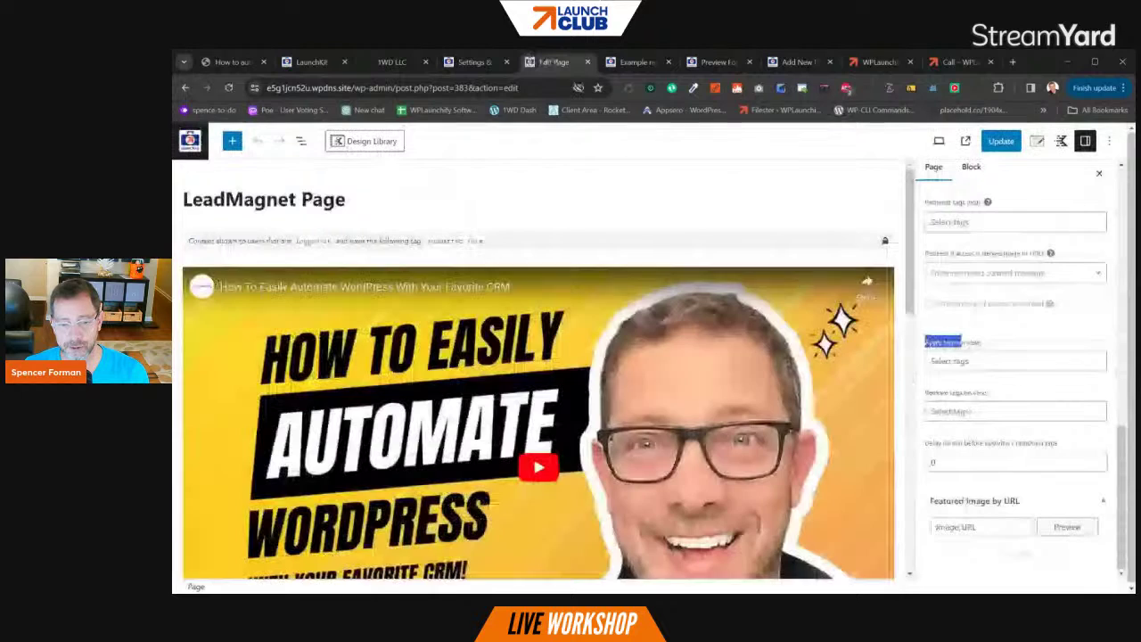
Step: Set the LeadMagnet Page to apply the new tag "visited page" on view, and update the page
{"action": "left_click", "coordinate": [981, 360]}
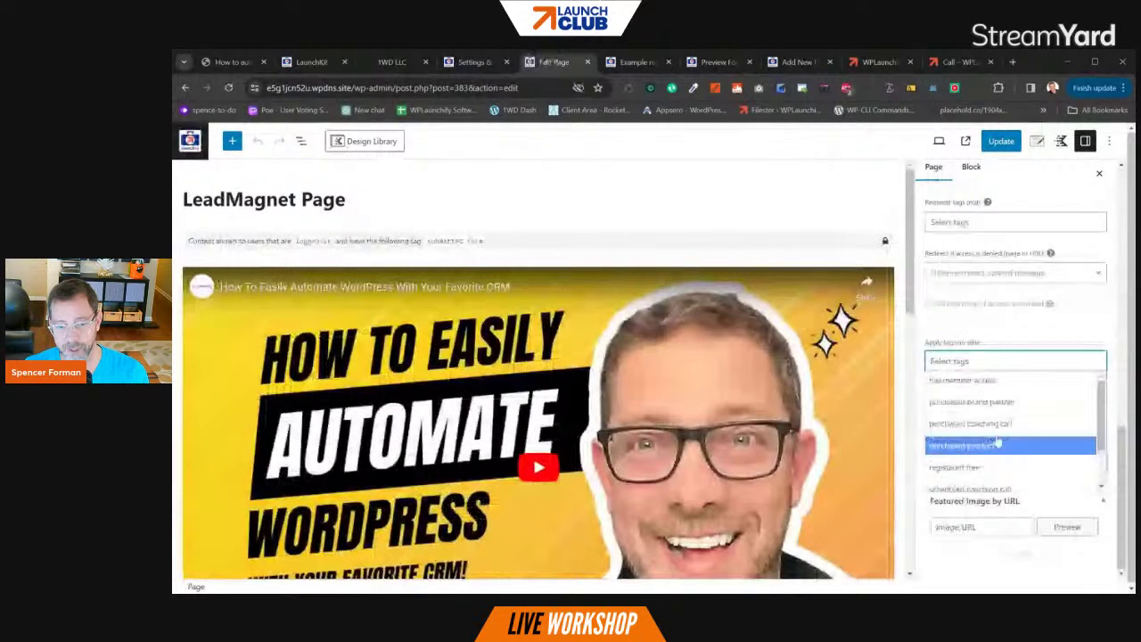
{"action": "scroll", "coordinate": [995, 446], "scroll_direction": "down", "scroll_amount": 1}
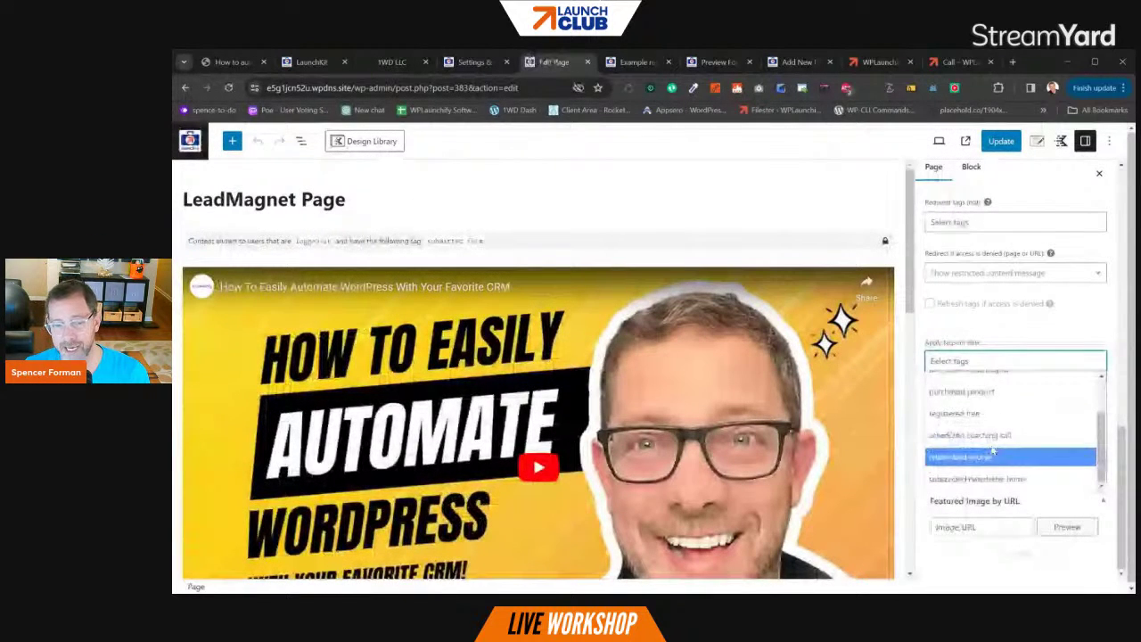
{"action": "scroll", "coordinate": [992, 453], "scroll_direction": "up", "scroll_amount": 1}
{"action": "scroll", "coordinate": [989, 458], "scroll_direction": "down", "scroll_amount": 1}
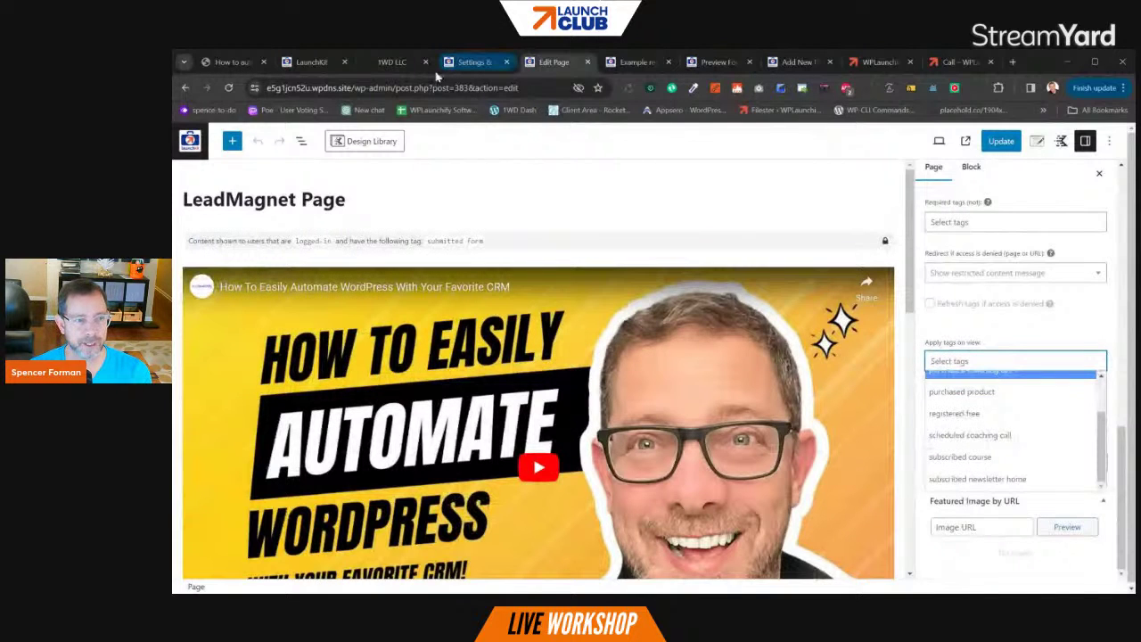
{"action": "left_click", "coordinate": [392, 61]}
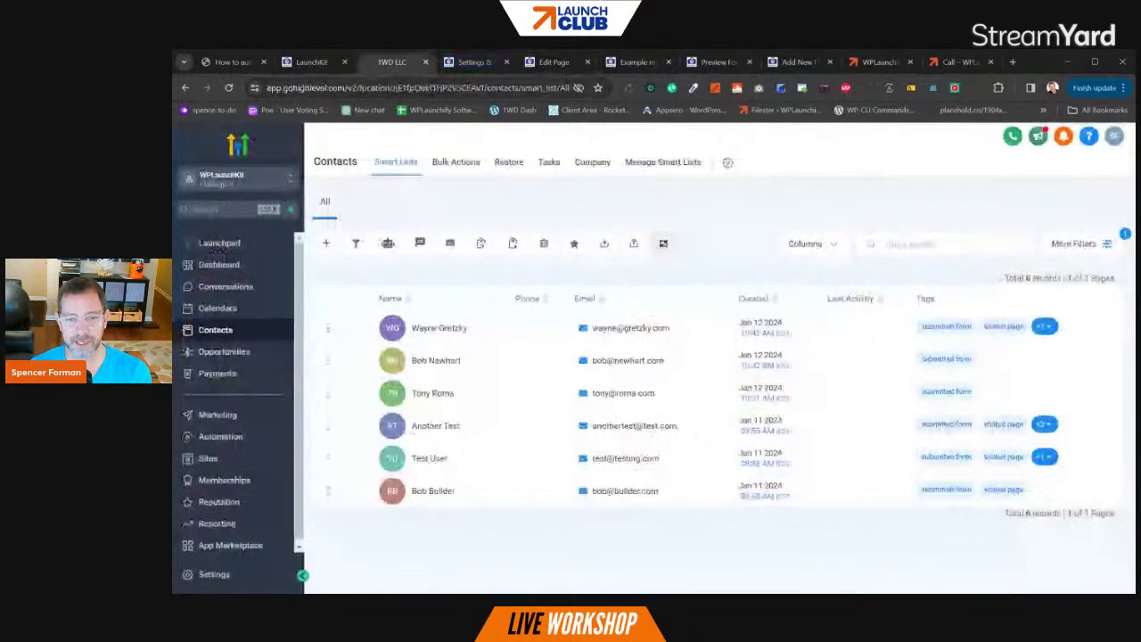
{"action": "left_click", "coordinate": [545, 66]}
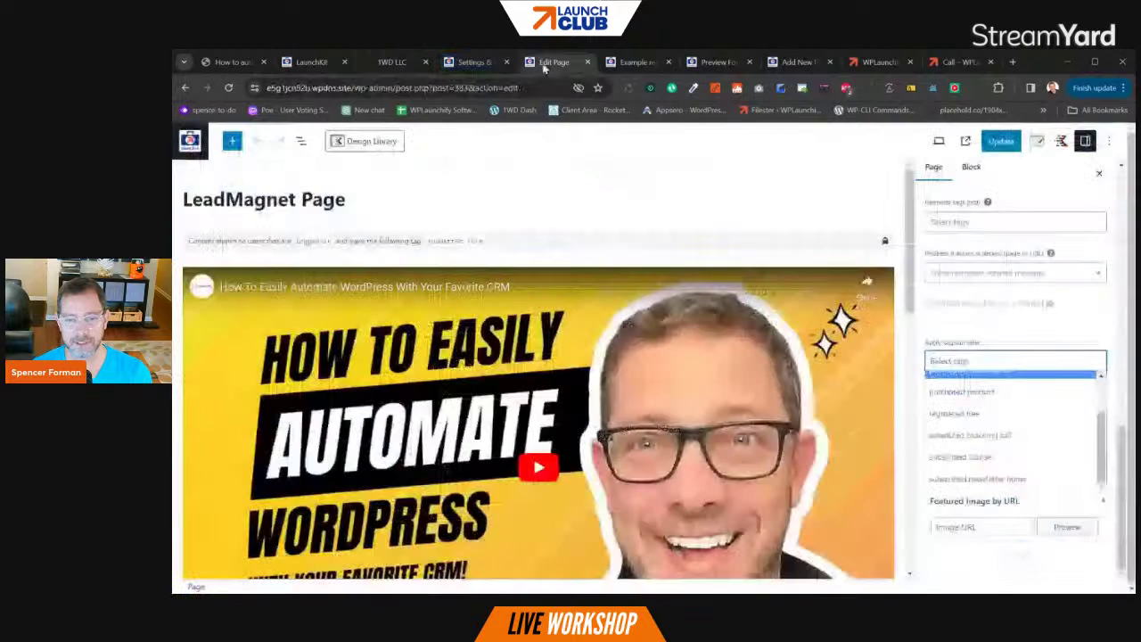
{"action": "type", "text": "ins"}
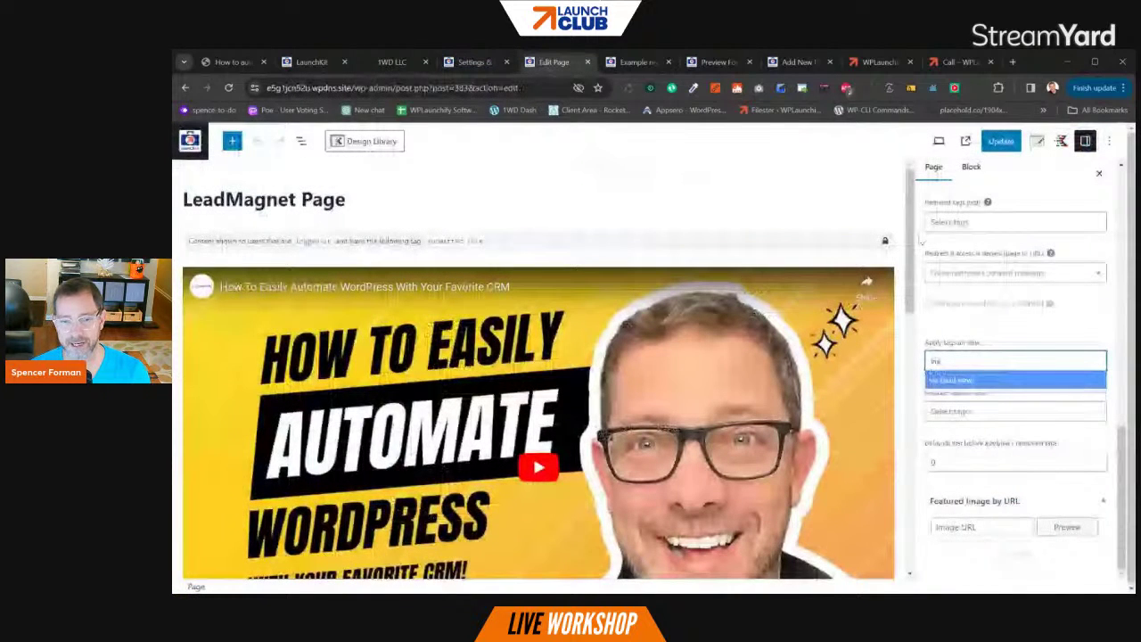
{"action": "type", "text": "talled page"}
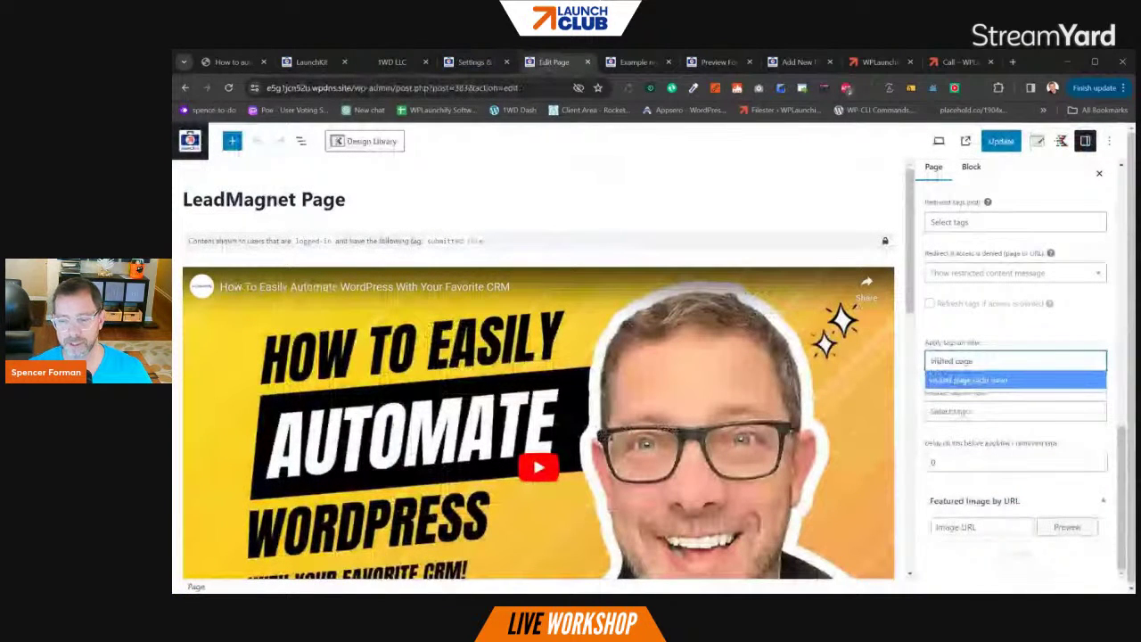
{"action": "key", "text": "Return"}
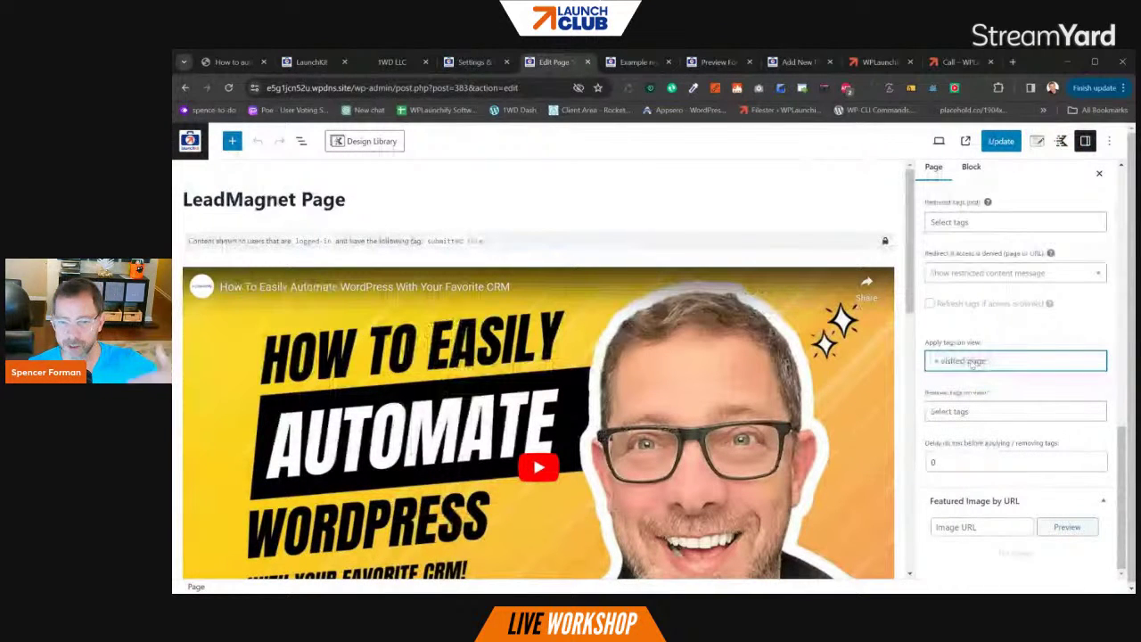
{"action": "key", "text": "ctrl+s"}
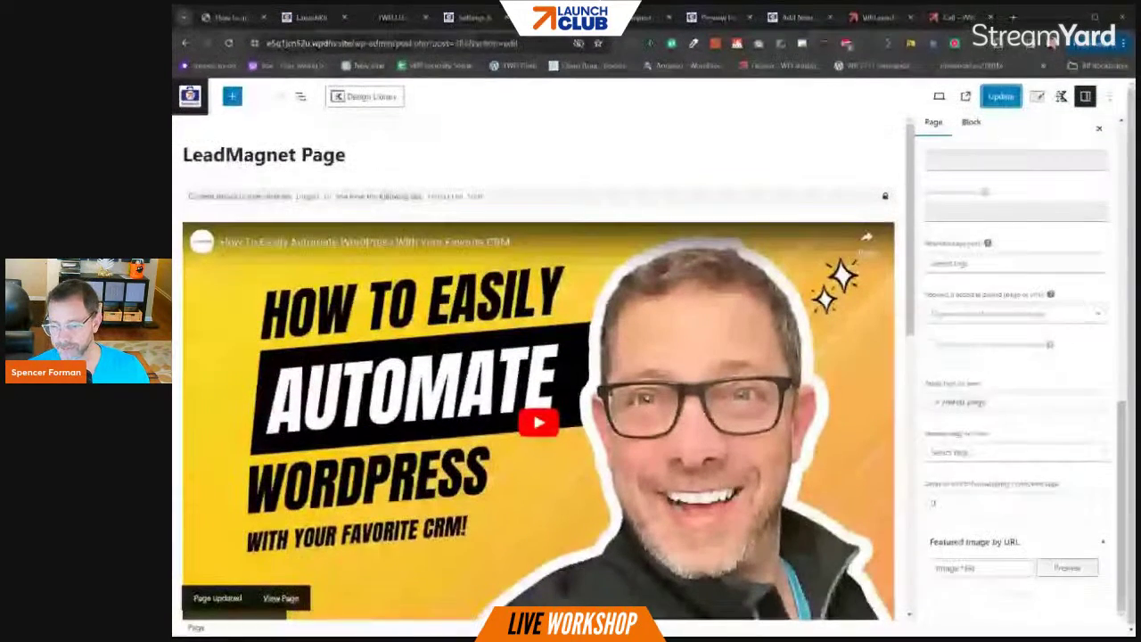
Step: Leave the page editor and open the FluentCRM email campaigns
{"action": "left_click", "coordinate": [193, 107]}
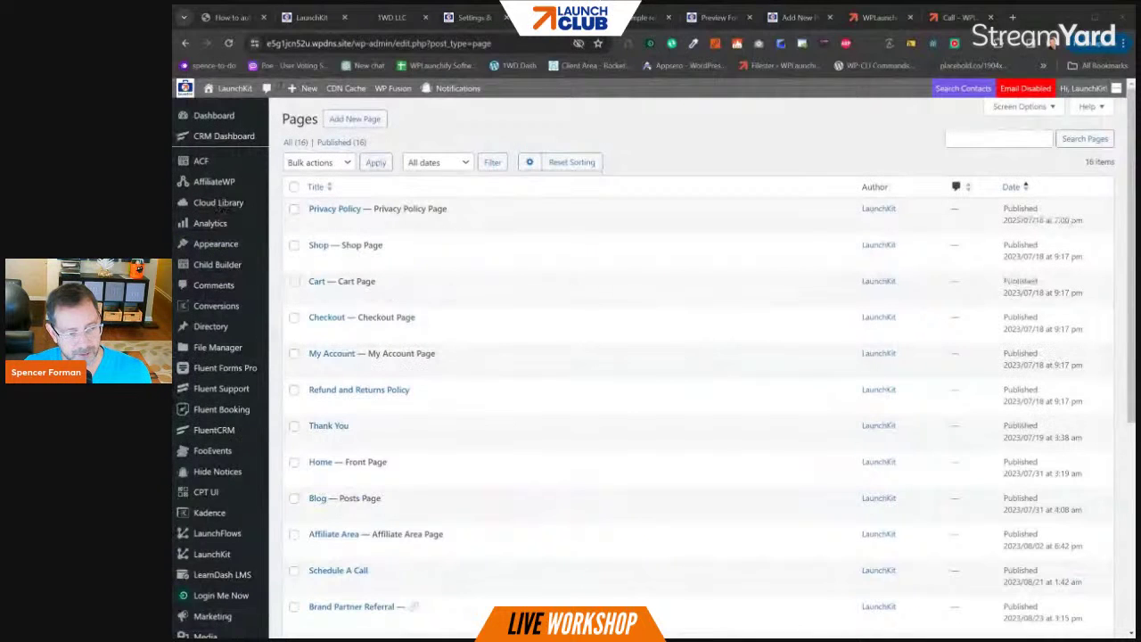
{"action": "mouse_move", "coordinate": [229, 306]}
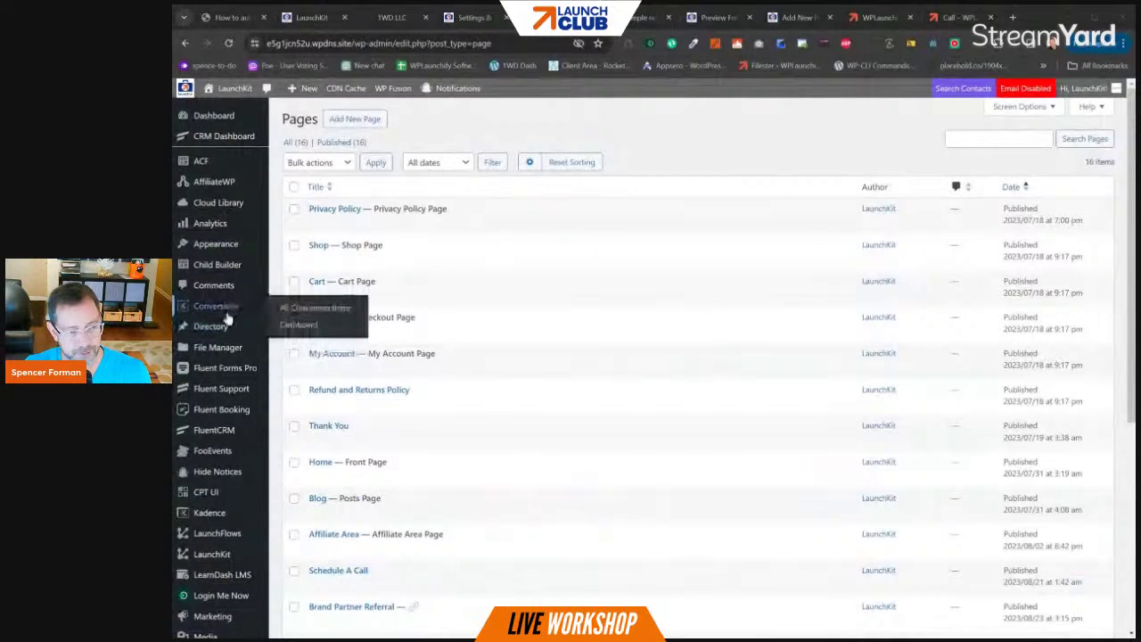
{"action": "mouse_move", "coordinate": [231, 362]}
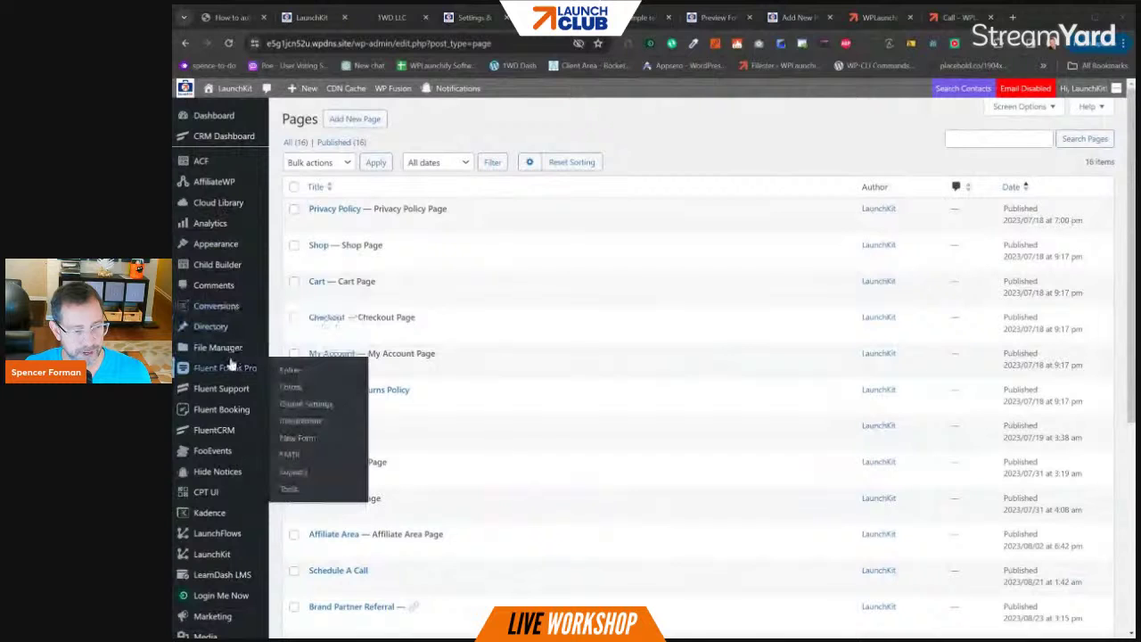
{"action": "mouse_move", "coordinate": [232, 432]}
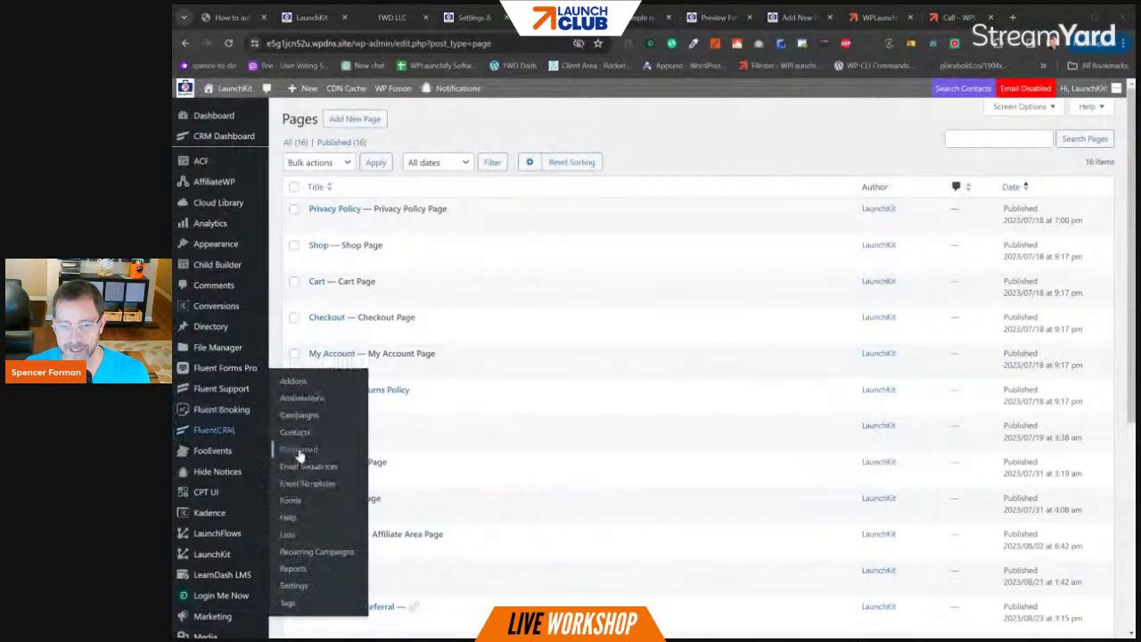
{"action": "left_click", "coordinate": [299, 416]}
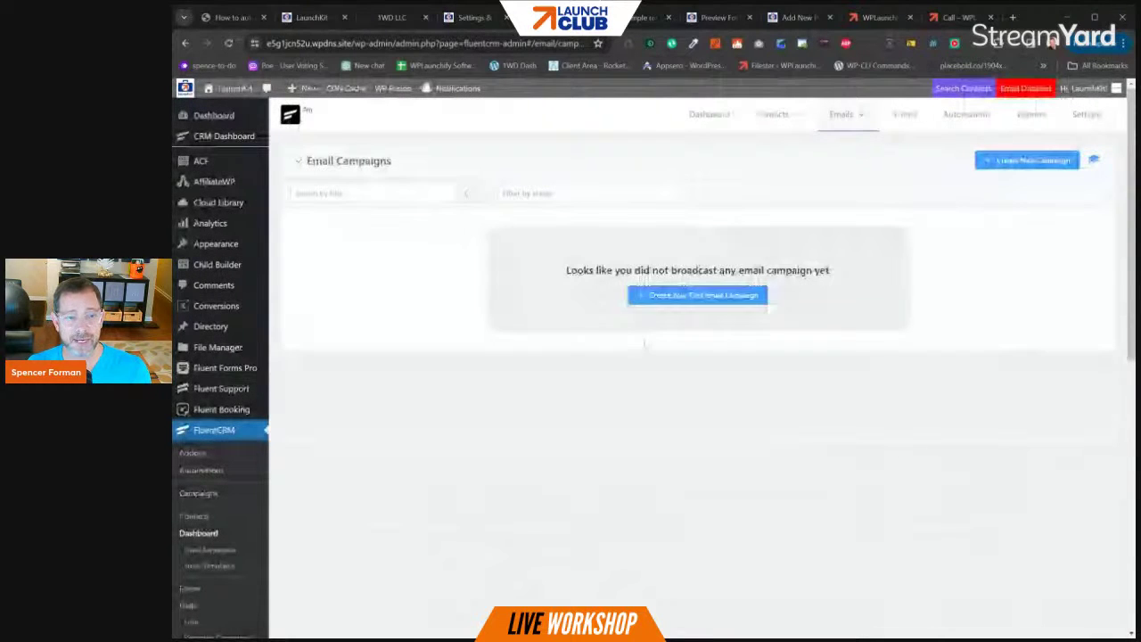
Step: Create an email campaign titled "My Newsletter January 12, 2024"
{"action": "left_click", "coordinate": [681, 296]}
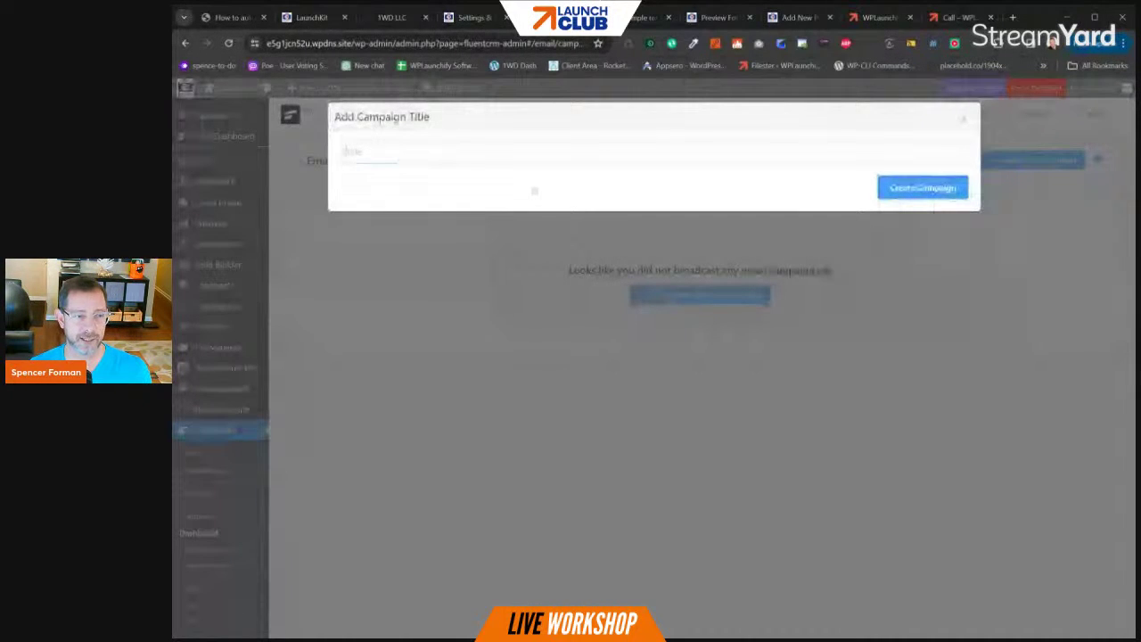
{"action": "type", "text": "My Newsl"}
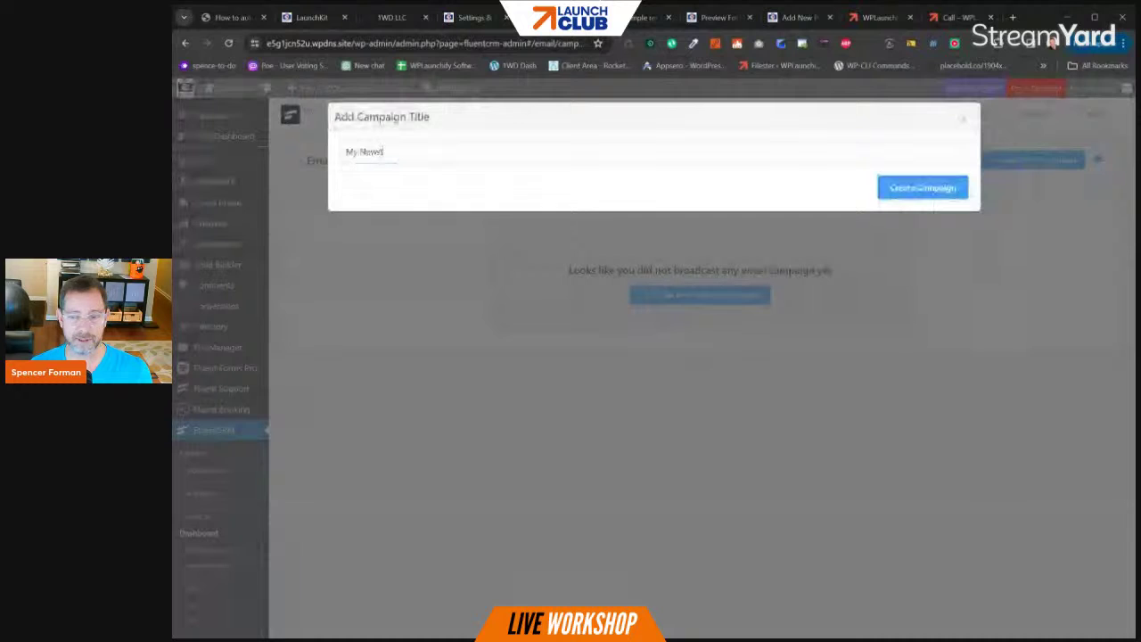
{"action": "type", "text": "etter Jan"}
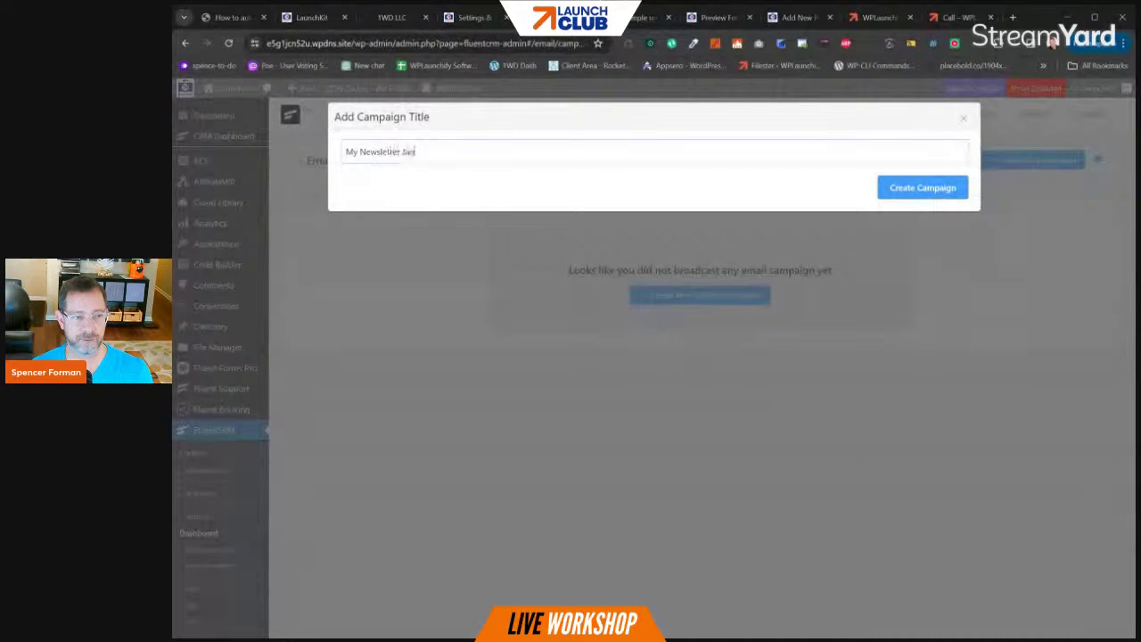
{"action": "type", "text": "uary 12, 2024"}
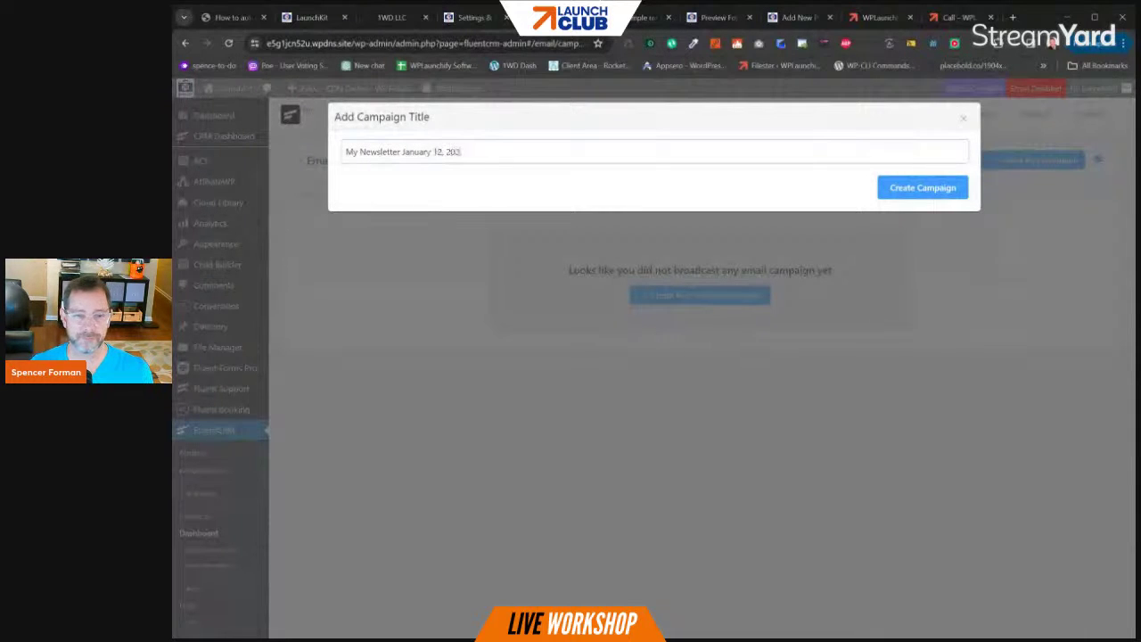
{"action": "left_click", "coordinate": [920, 189]}
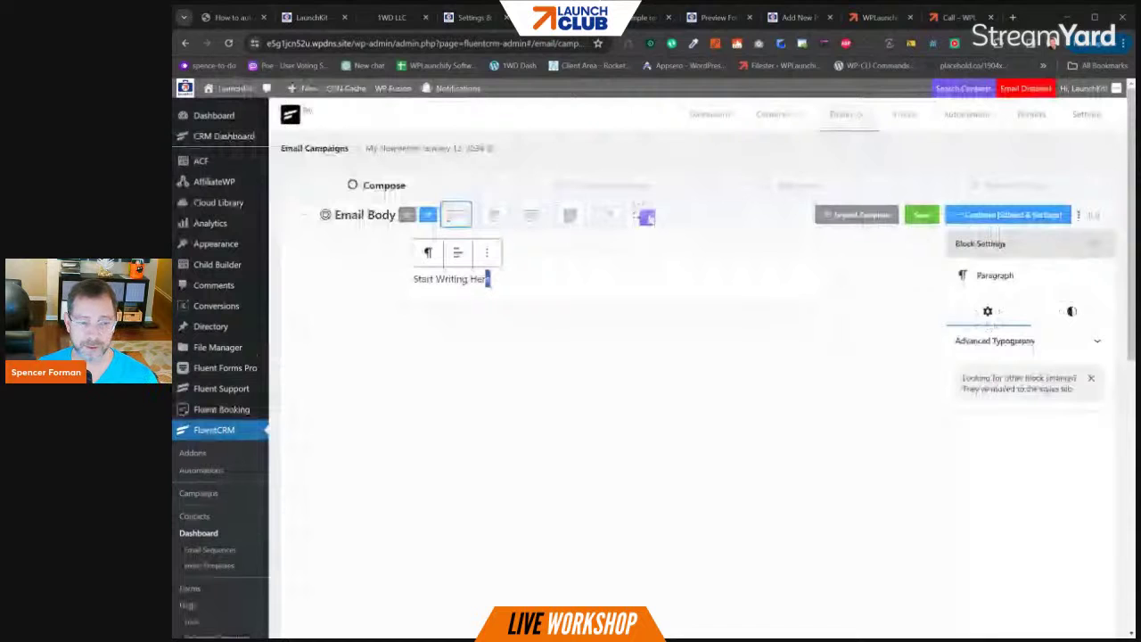
Step: Write the email body with the greeting "Hi {{contact.first_name}}" and filler lines "asdfassdaf" and "asdfasdfasasd", and save it
{"action": "type", "text": "Hi"}
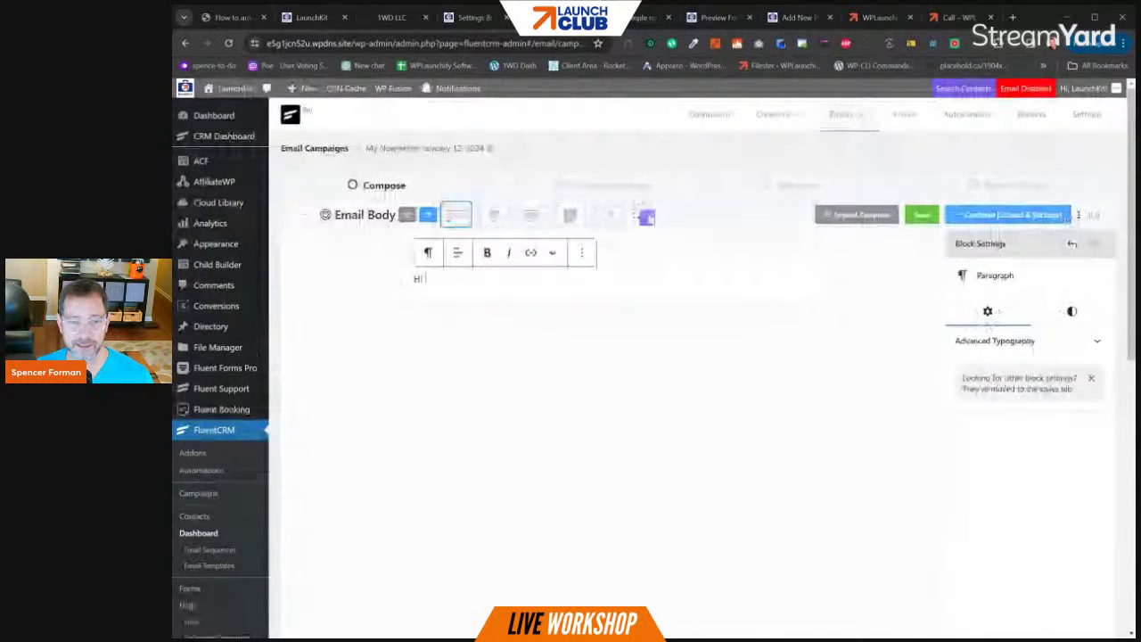
{"action": "left_click", "coordinate": [645, 216]}
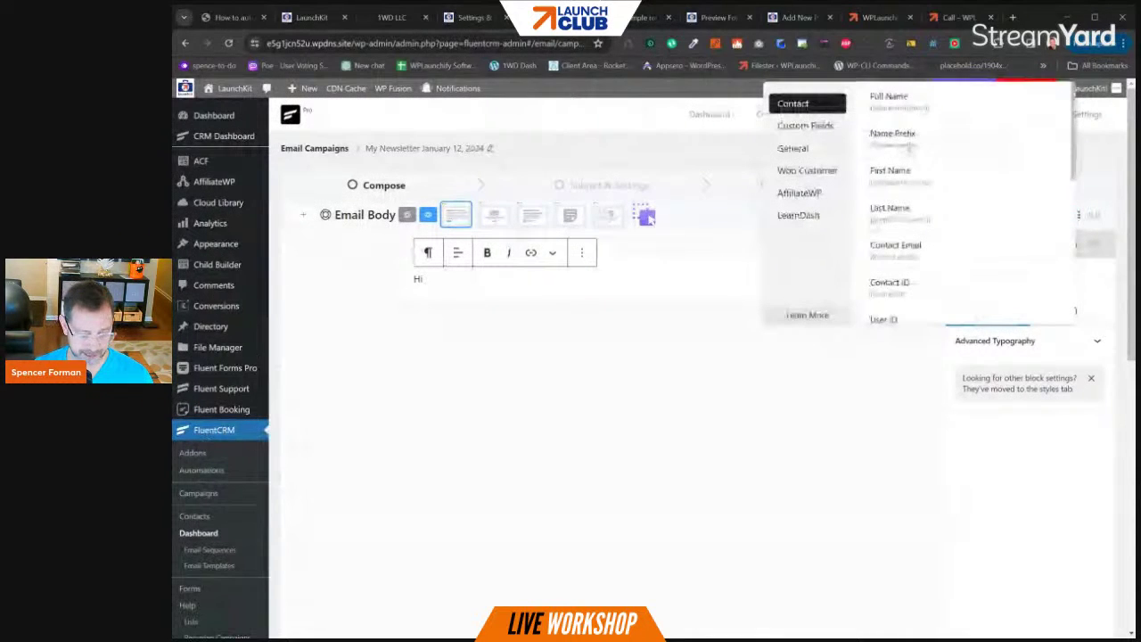
{"action": "left_click", "coordinate": [899, 176]}
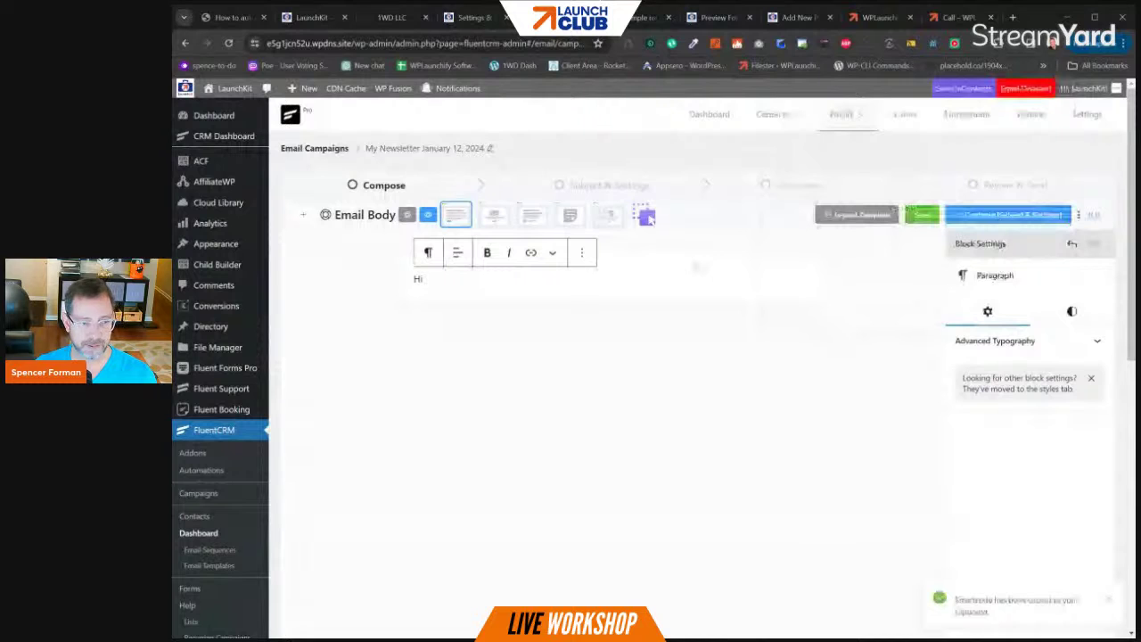
{"action": "type", "text": "{{contact.first_name}}"}
{"action": "key", "text": "Return"}
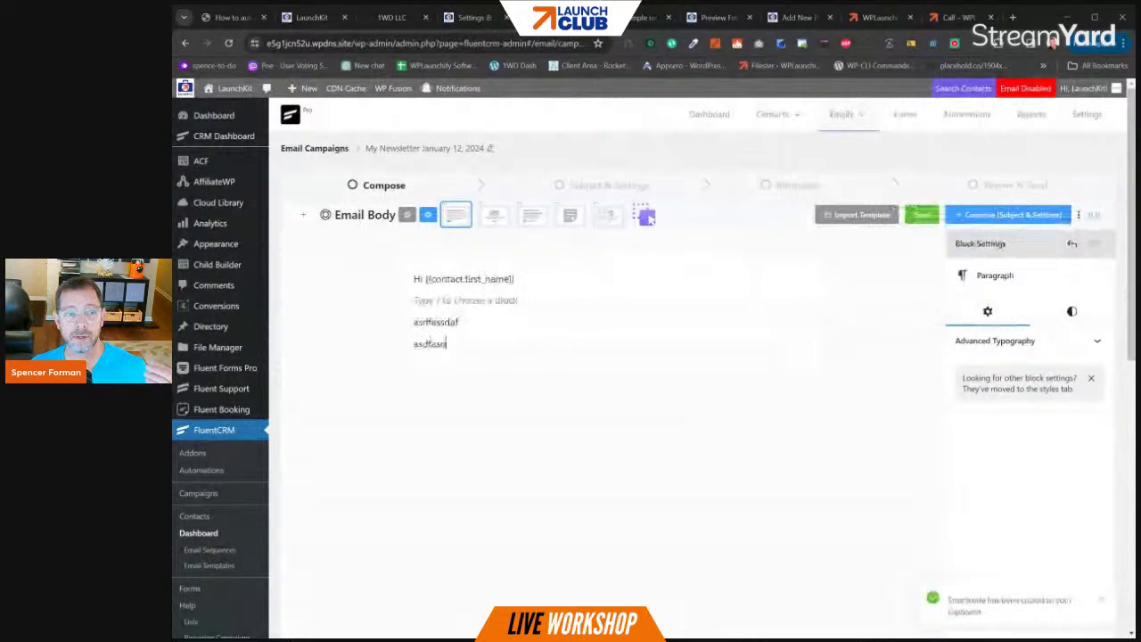
{"action": "type", "text": "fasd"}
{"action": "key", "text": "Return"}
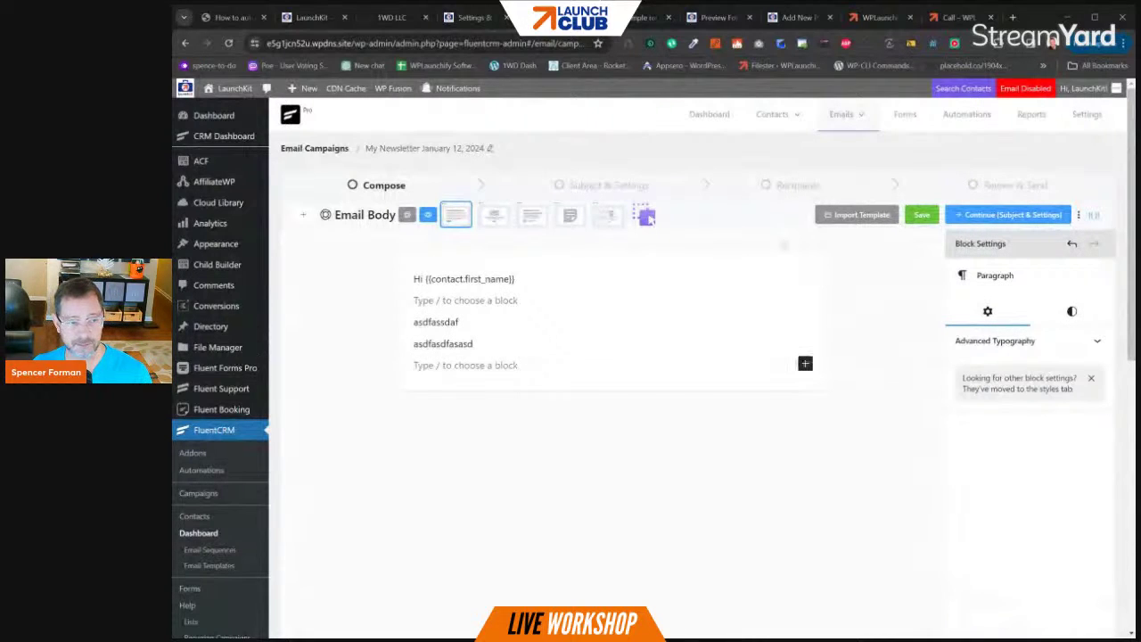
{"action": "left_click_drag", "start_coordinate": [386, 148], "coordinate": [457, 148]}
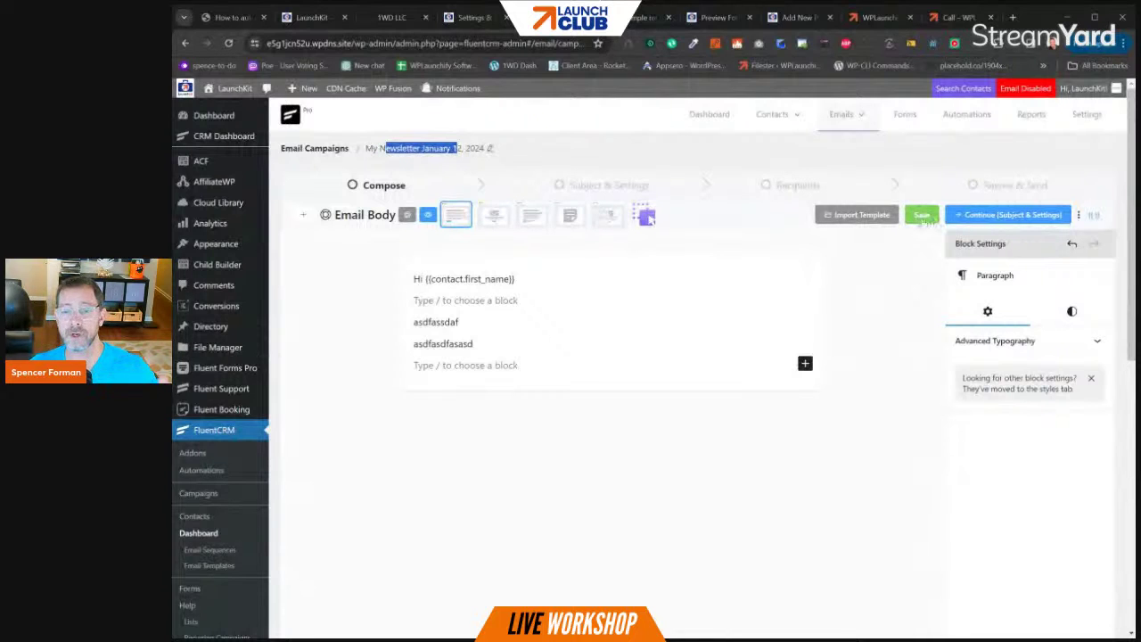
{"action": "left_click", "coordinate": [923, 216]}
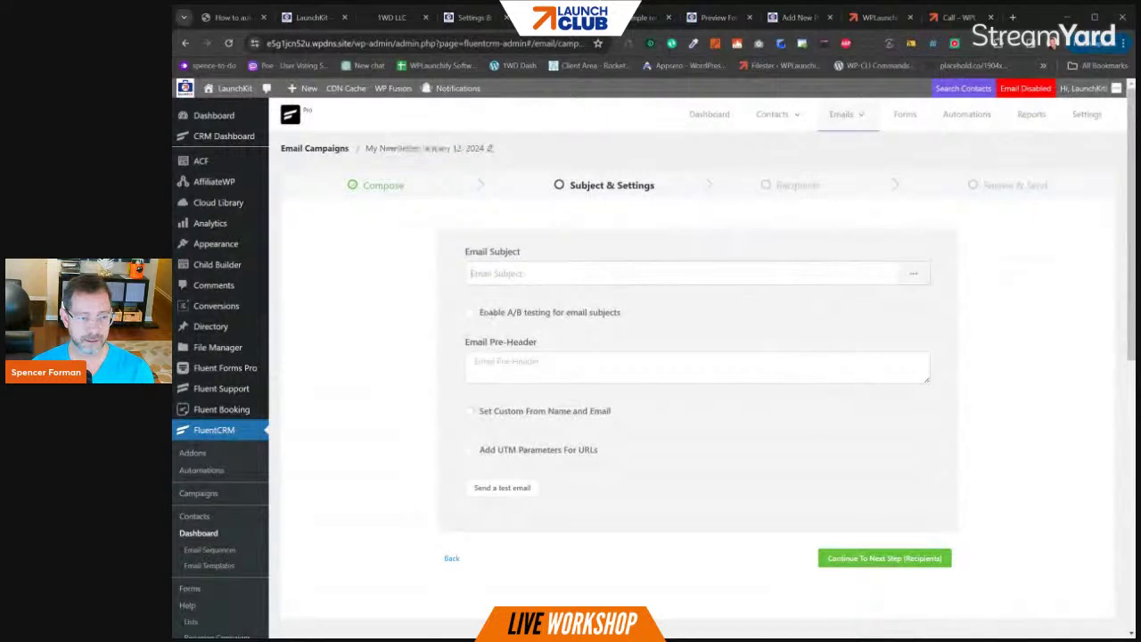
{"action": "type", "text": "example"}
{"action": "key", "text": "BackSpace"}
{"action": "key", "text": "BackSpace"}
{"action": "key", "text": "BackSpace"}
{"action": "key", "text": "BackSpace"}
{"action": "key", "text": "BackSpace"}
{"action": "key", "text": "BackSpace"}
{"action": "key", "text": "BackSpace"}
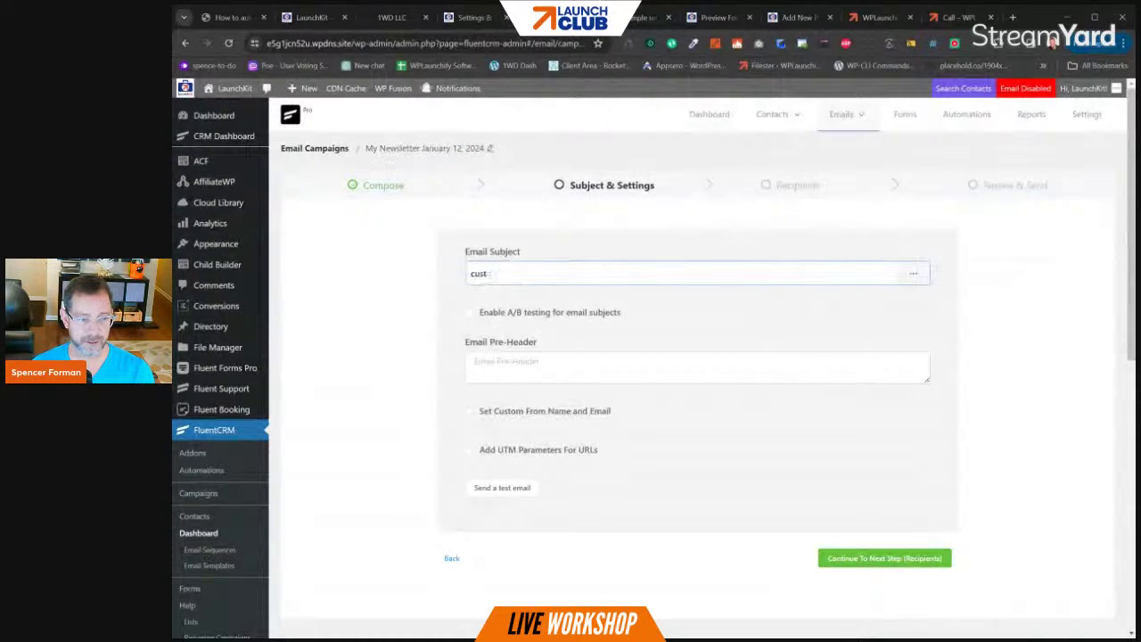
Step: Set the email subject to "My Newsletter blah blah", leave the custom From name and email off, and continue to the recipients
{"action": "type", "text": "My Newsl"}
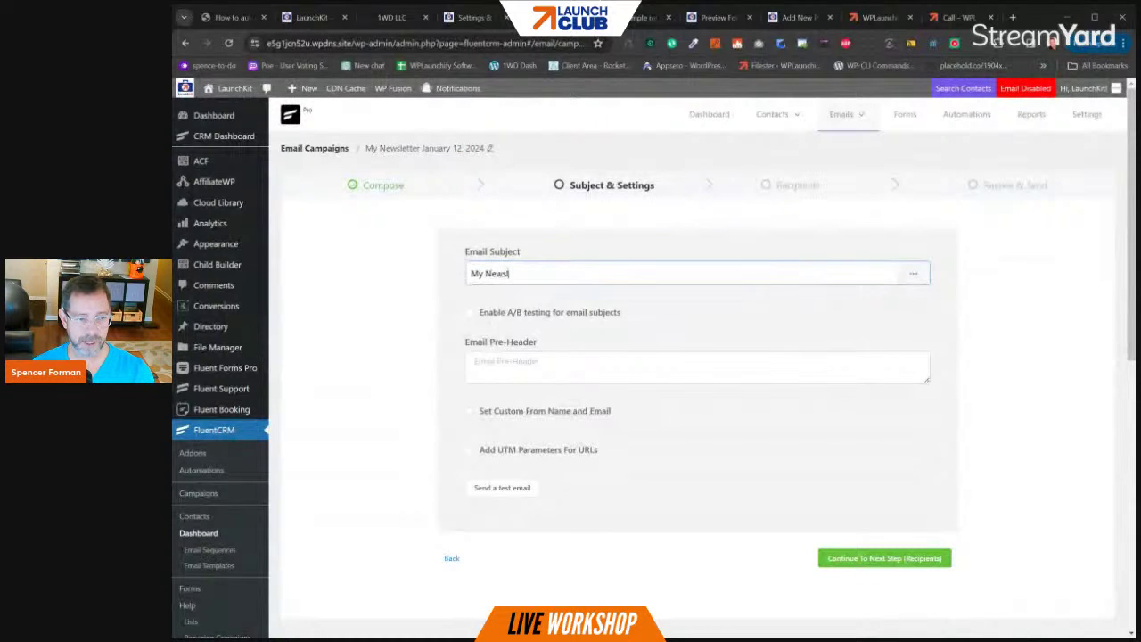
{"action": "type", "text": "etter blah blah"}
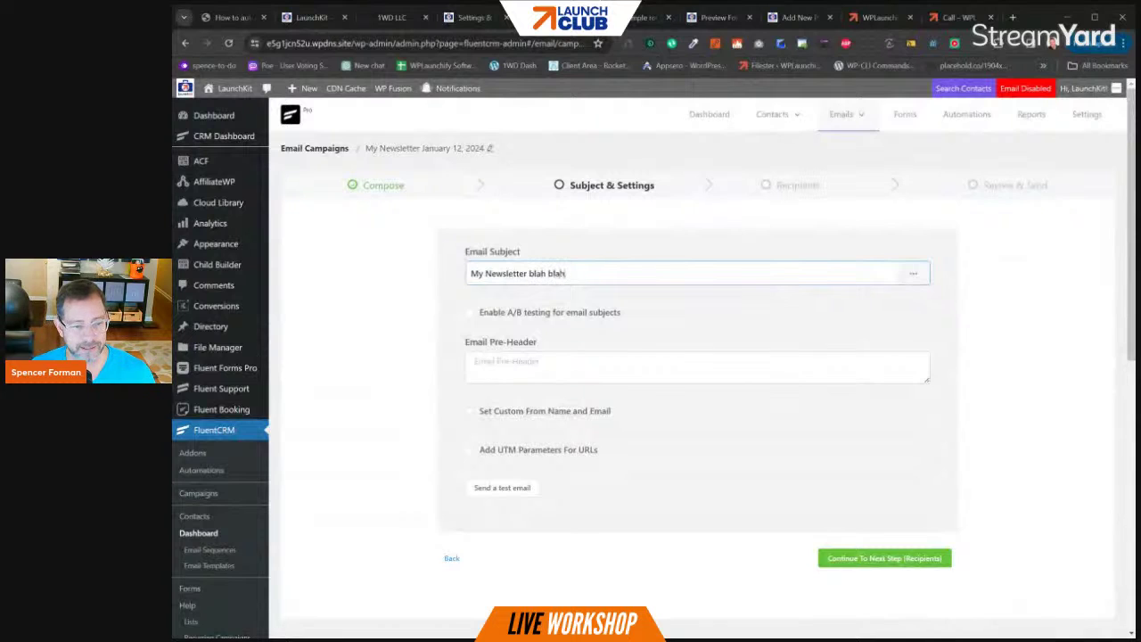
{"action": "left_click", "coordinate": [470, 415]}
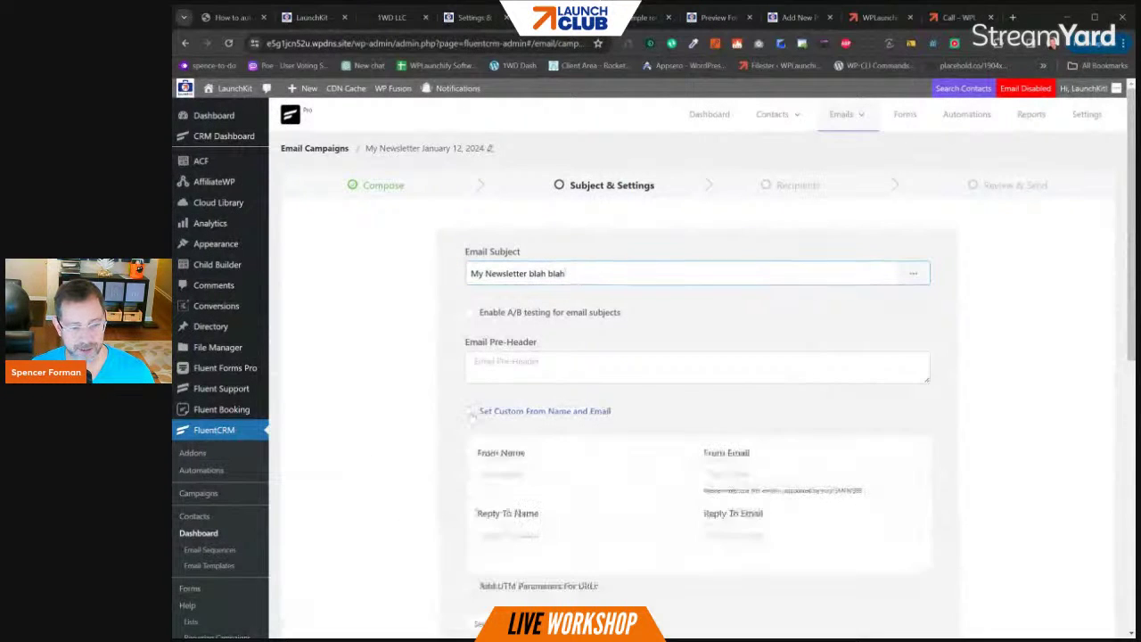
{"action": "left_click", "coordinate": [471, 415]}
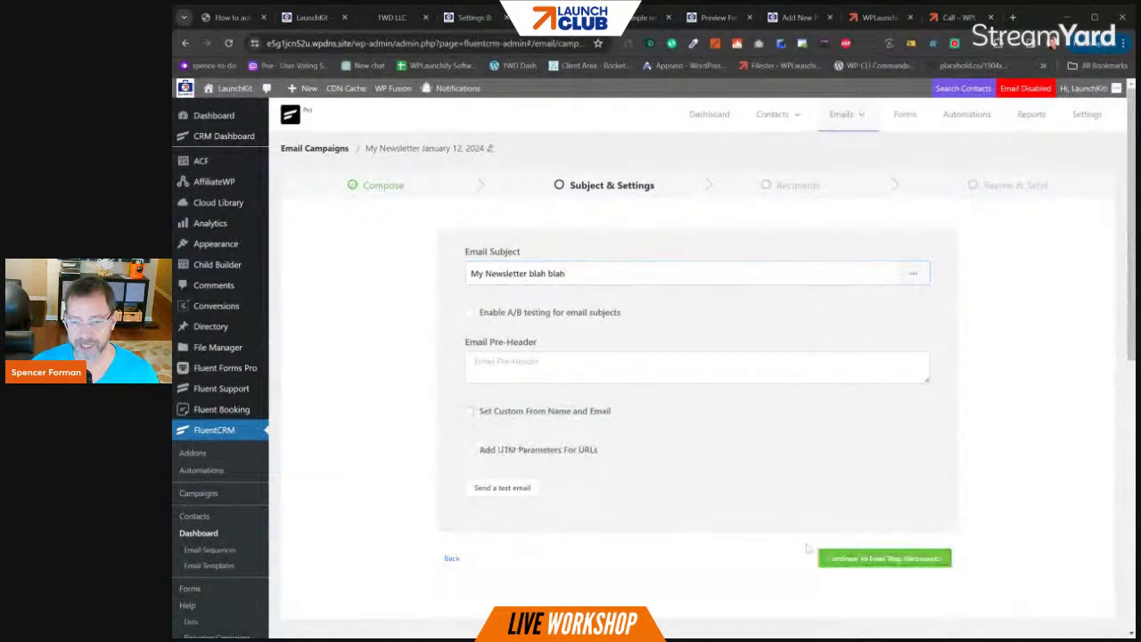
{"action": "left_click", "coordinate": [875, 558]}
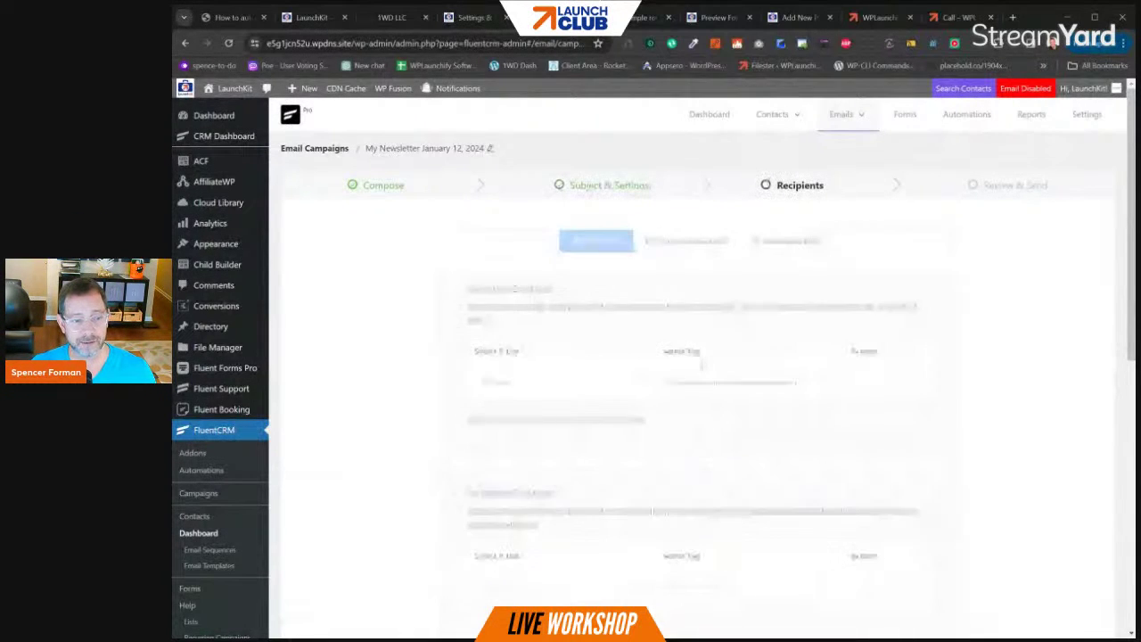
Step: Include contacts from the Main List with the "visited page" tag as the campaign's recipients
{"action": "scroll", "coordinate": [683, 319], "scroll_direction": "down", "scroll_amount": 2}
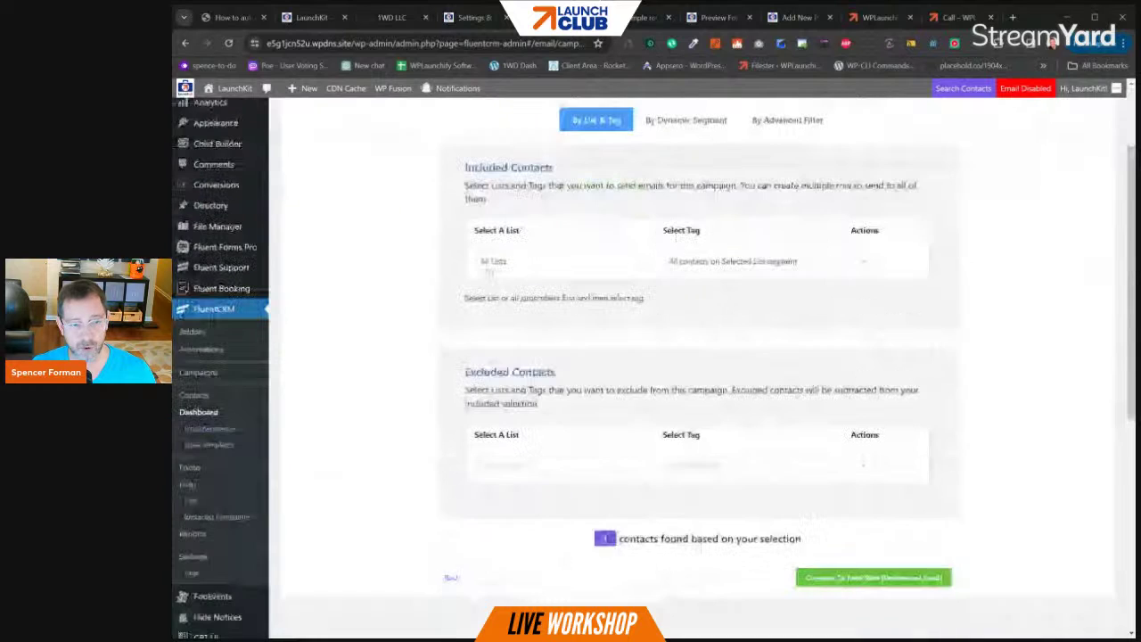
{"action": "left_click", "coordinate": [489, 265]}
{"action": "left_click", "coordinate": [495, 356]}
{"action": "left_click", "coordinate": [695, 262]}
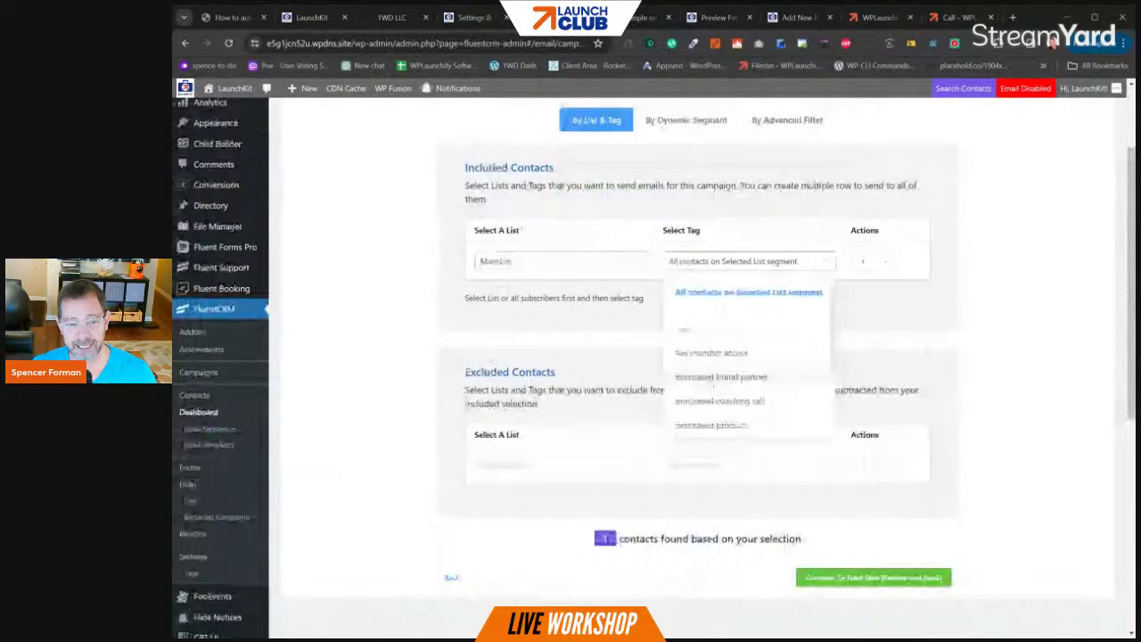
{"action": "scroll", "coordinate": [707, 419], "scroll_direction": "down", "scroll_amount": 3}
{"action": "left_click_drag", "start_coordinate": [701, 425], "coordinate": [706, 348]}
{"action": "left_click", "coordinate": [698, 421]}
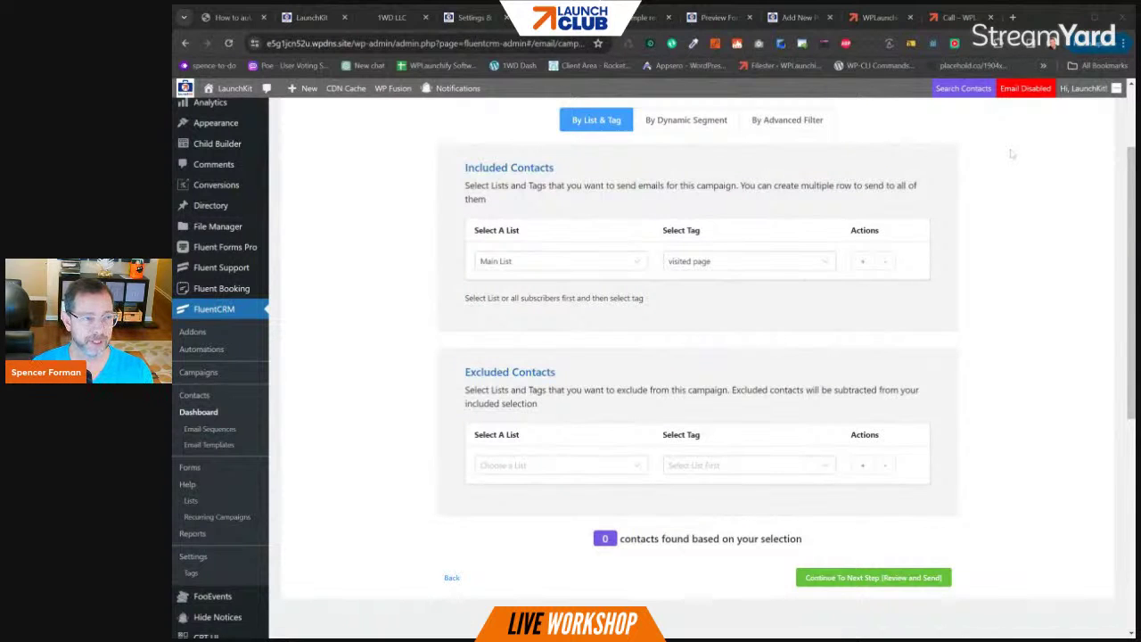
Step: Open the wplaunchify.com home page in the browser
{"action": "key", "text": "ctrl+l"}
{"action": "type", "text": "wplaunchify.com"}
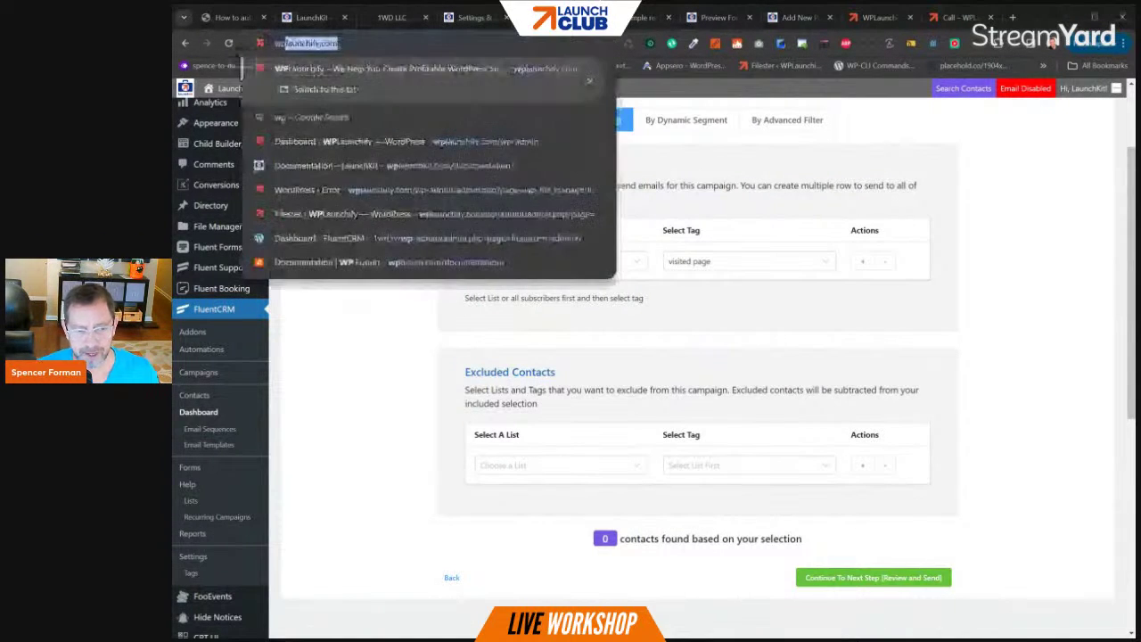
{"action": "key", "text": "Return"}
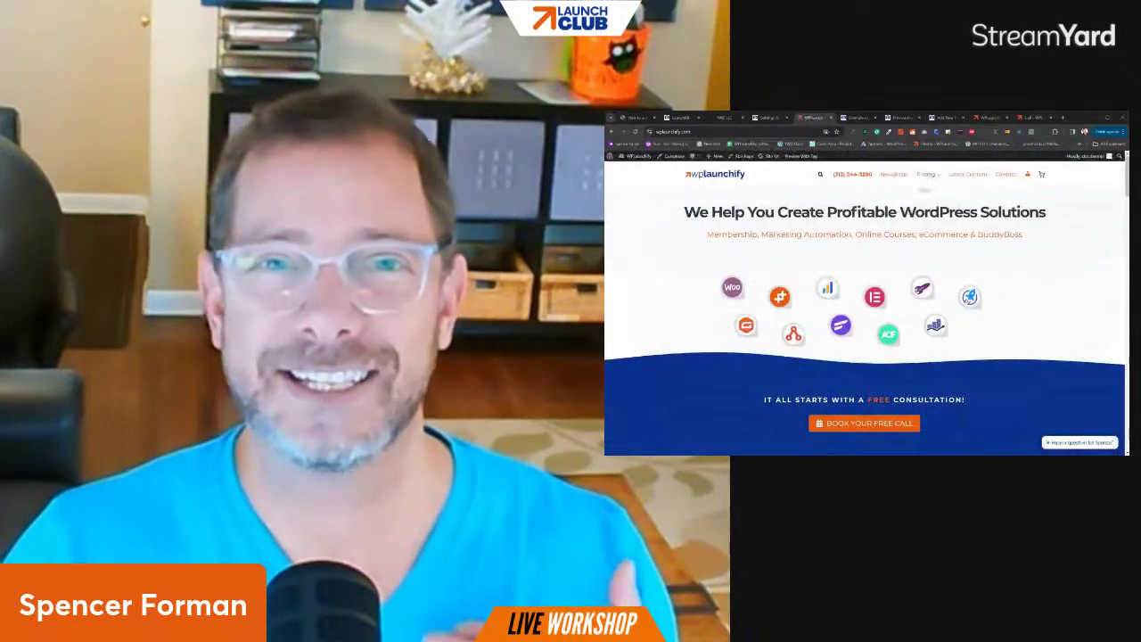
Step: Review the LaunchKit plan in the site's Pricing section and show the LaunchKit Agency plan's options
{"action": "scroll", "coordinate": [954, 224], "scroll_direction": "down", "scroll_amount": 5}
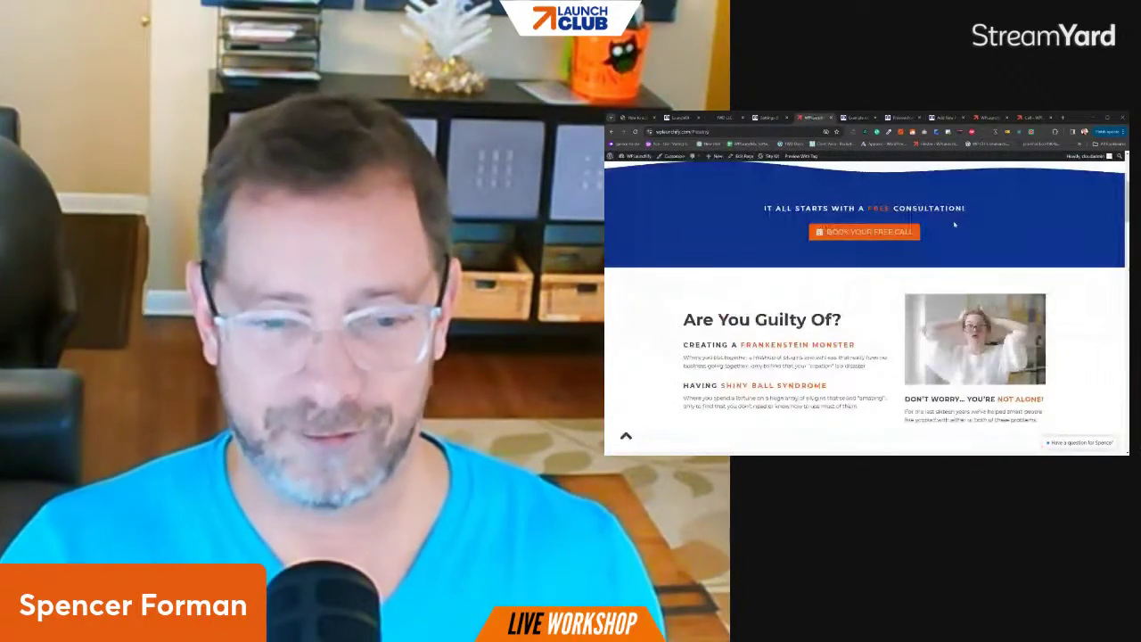
{"action": "scroll", "coordinate": [954, 224], "scroll_direction": "down", "scroll_amount": 5}
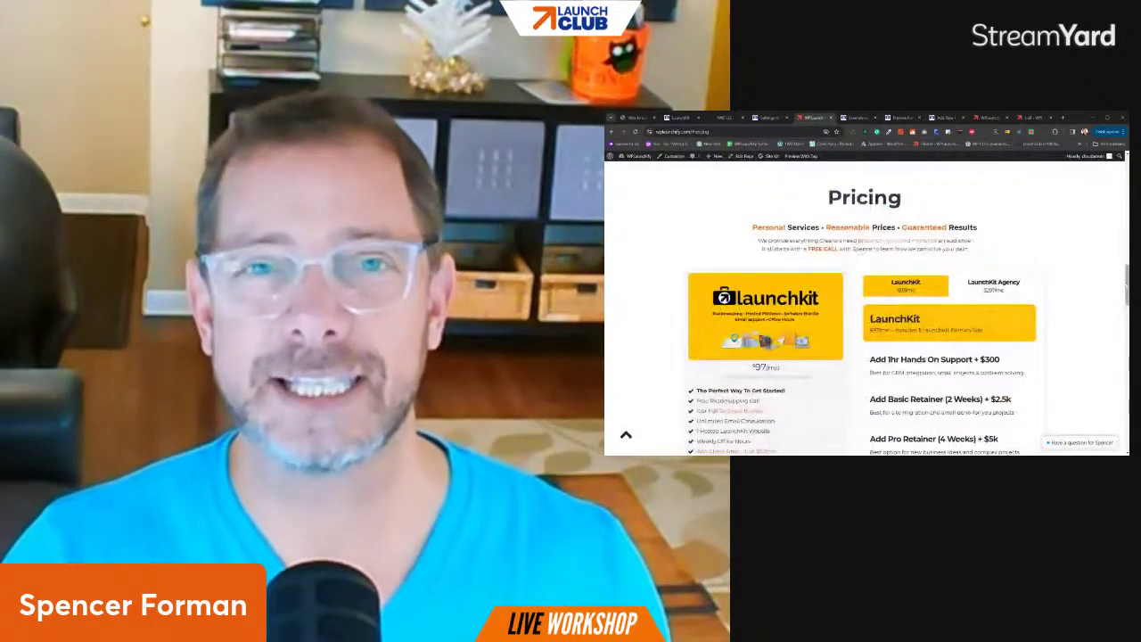
{"action": "scroll", "coordinate": [865, 313], "scroll_direction": "down", "scroll_amount": 1}
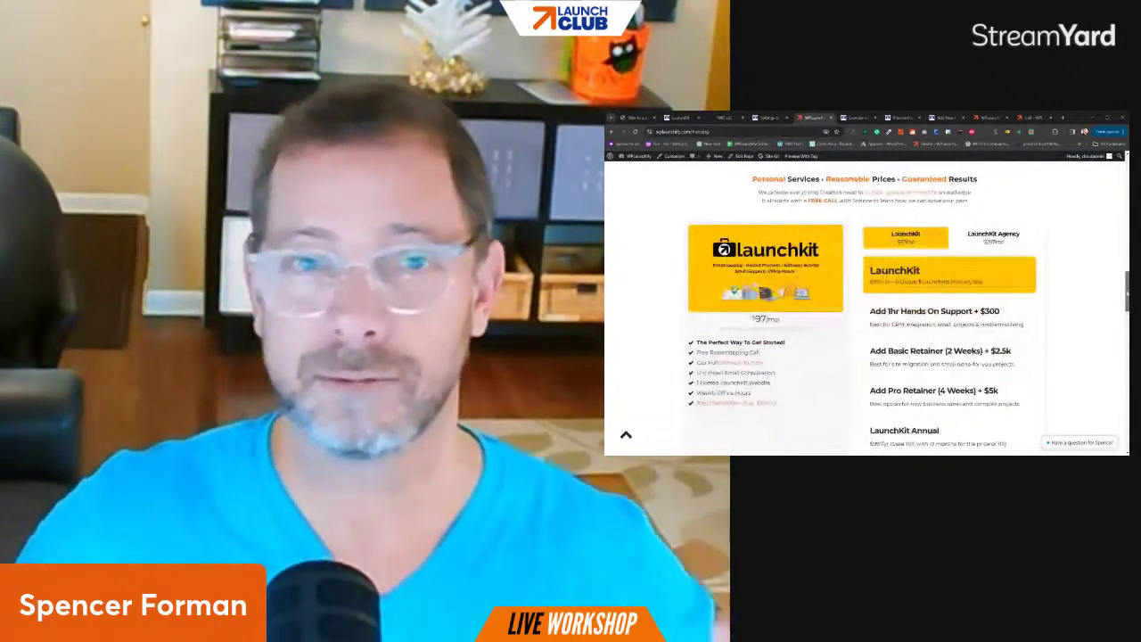
{"action": "scroll", "coordinate": [865, 308], "scroll_direction": "down", "scroll_amount": 1}
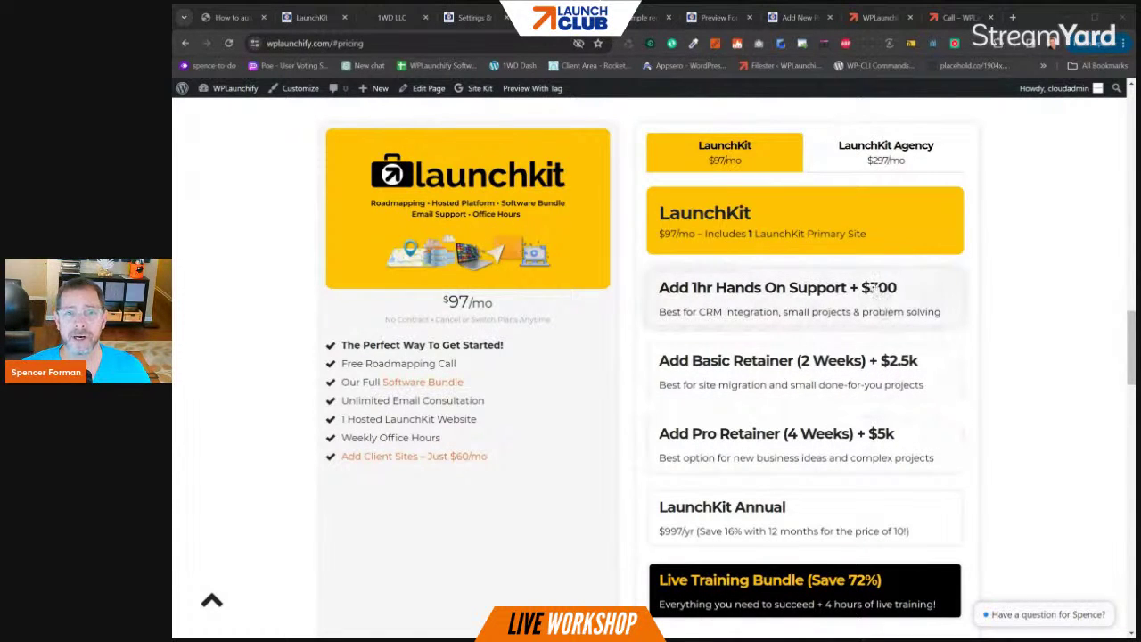
{"action": "left_click", "coordinate": [873, 160]}
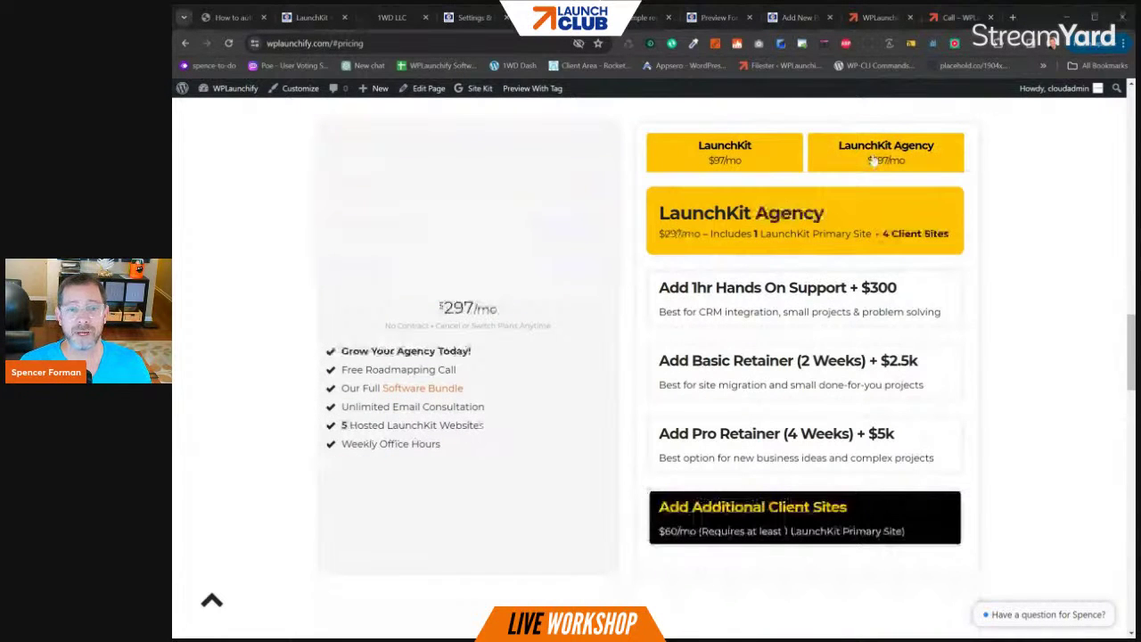